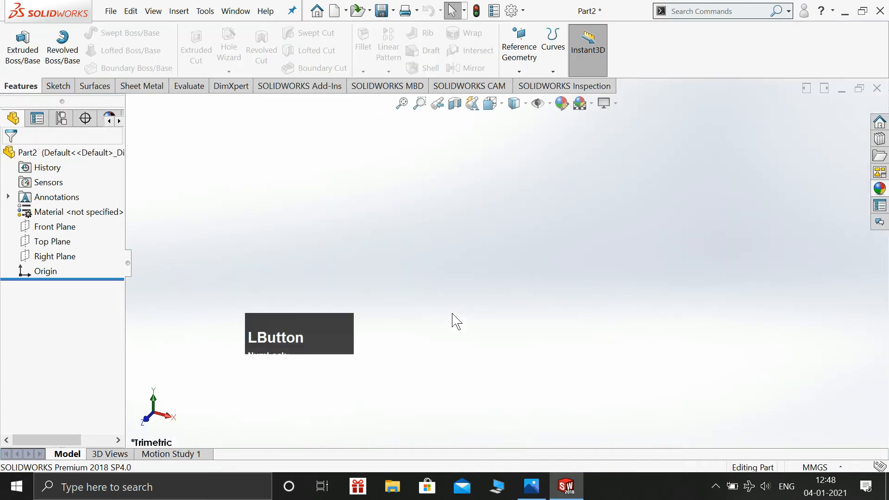
Step: Start a sketch on the Top Plane and draw a center rectangle about 86 mm high, centred on the origin
left_click(57, 243)
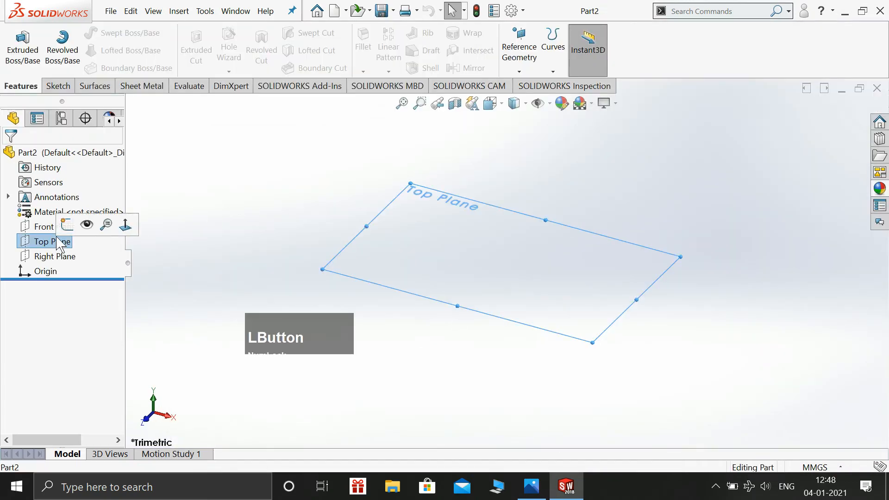
left_click(66, 224)
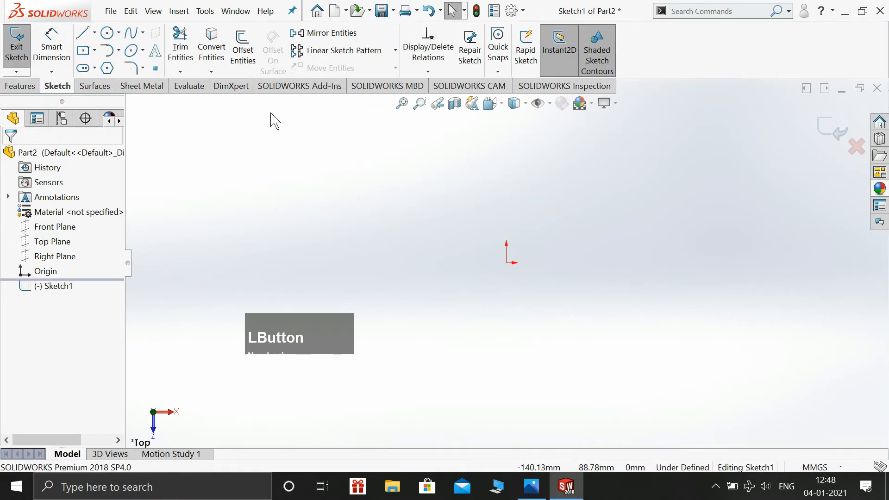
left_click(95, 50)
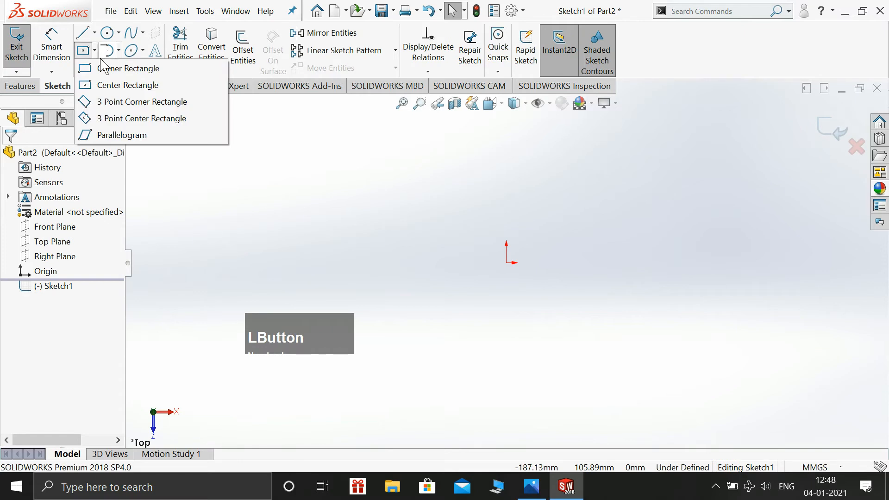
left_click(106, 84)
left_click(507, 263)
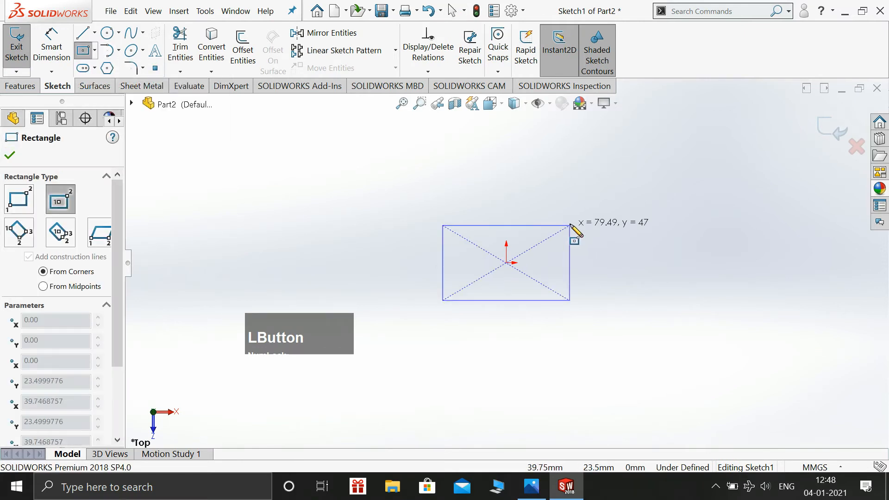
left_click(589, 194)
Step: Check the roller shaft housing drawing in Photos and dimension the rectangle's height to 232 mm
left_click(539, 492)
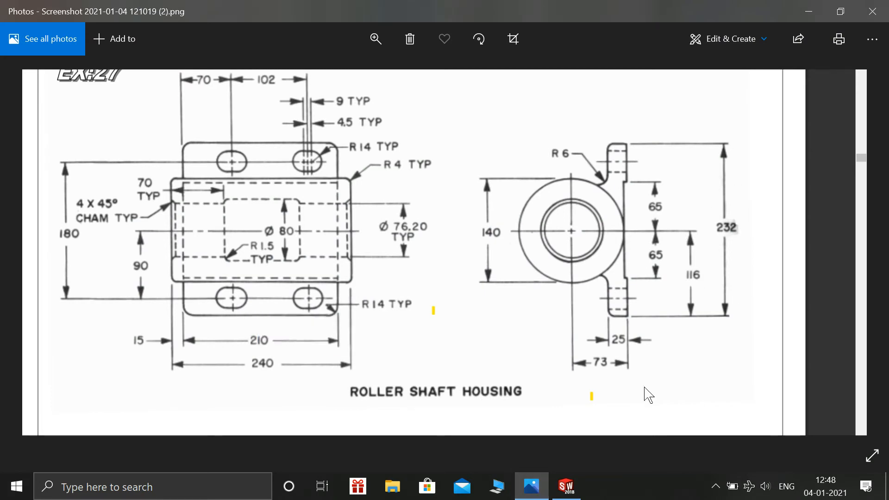
left_click(532, 489)
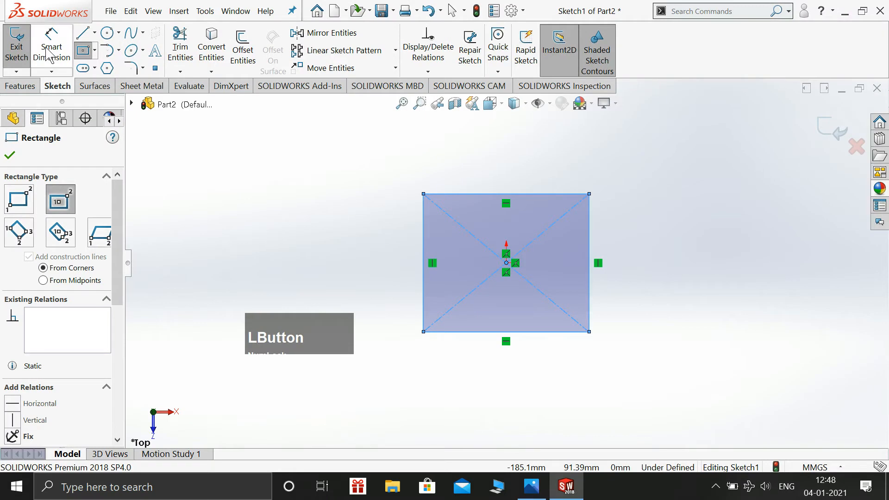
left_click(51, 55)
left_click(595, 230)
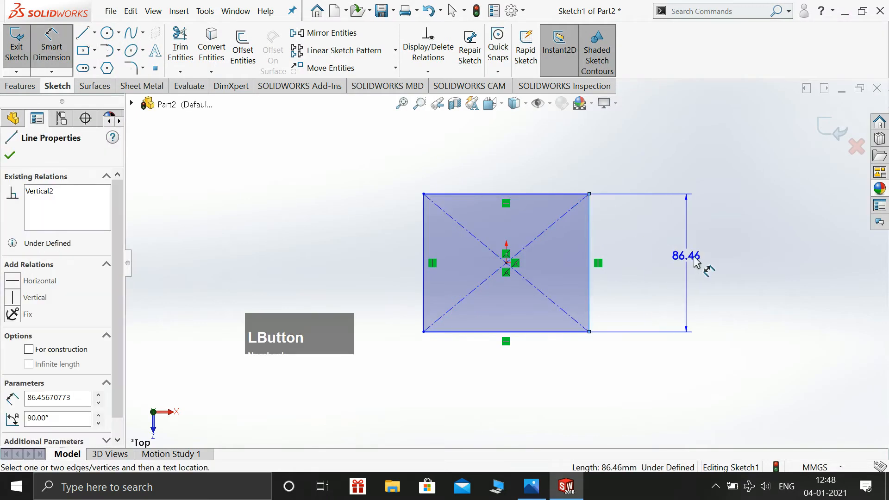
left_click(695, 259)
type("232")
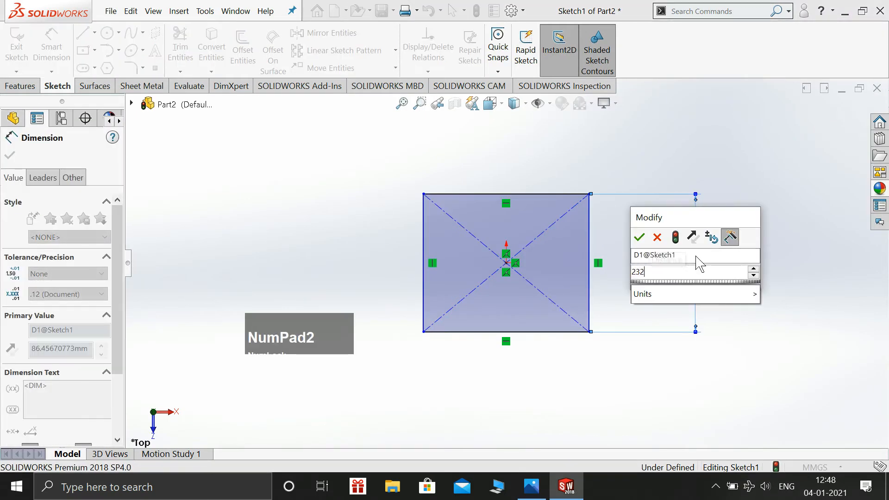
key("Return")
Step: Consult the reference drawing in Photos for the base width and dimension the rectangle's width to 210 mm
left_click(532, 494)
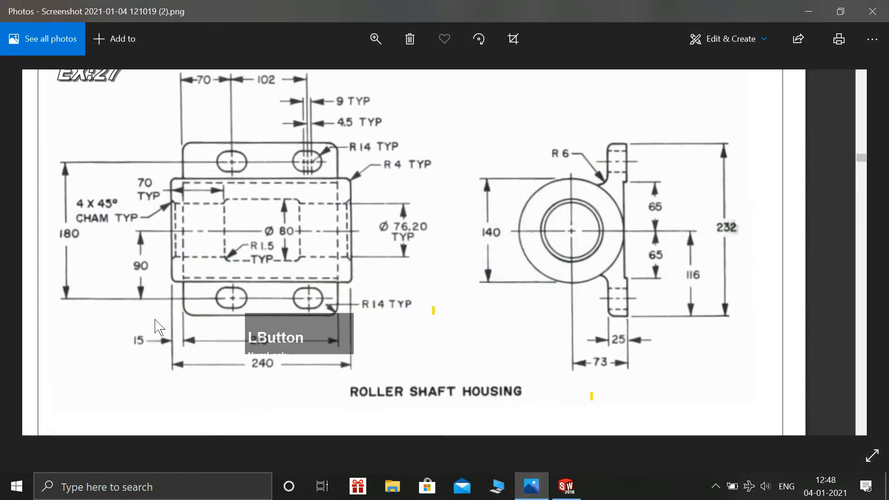
left_click(537, 497)
left_click(524, 332)
left_click(518, 419)
type("210")
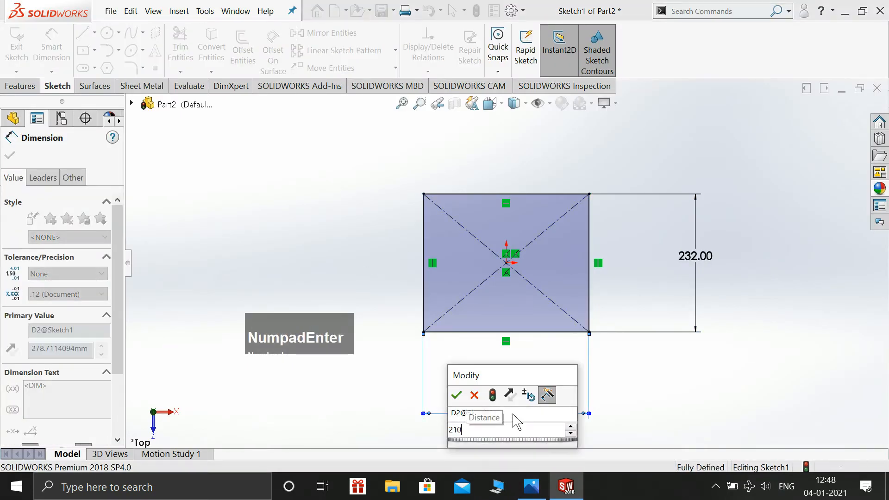
key("Return")
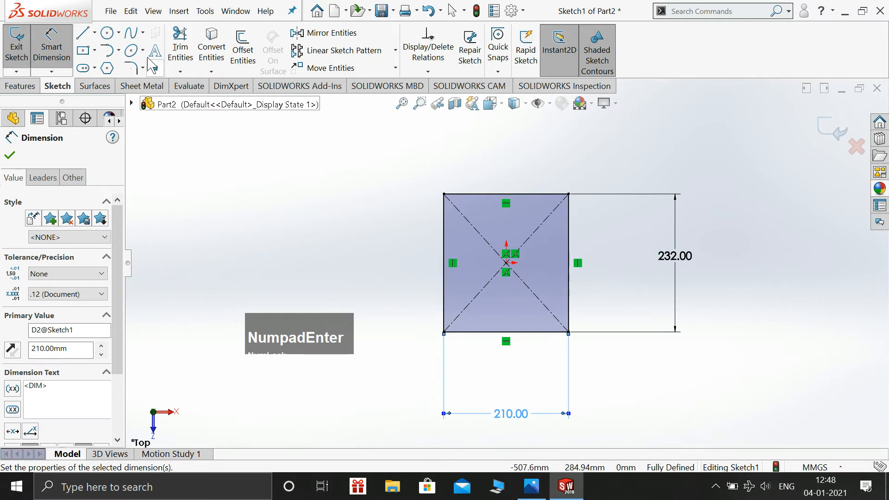
Step: Draw a horizontal centerline across the rectangle between the midpoints of its two vertical edges
left_click(94, 32)
left_click(122, 67)
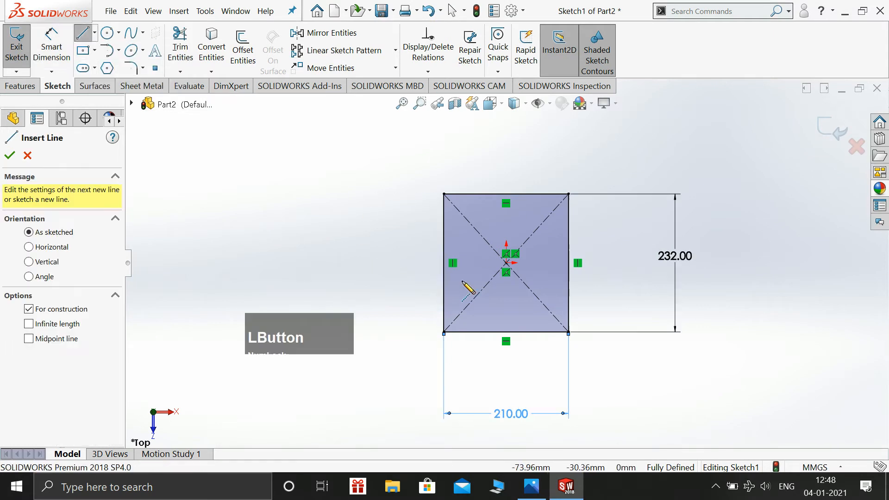
left_click(443, 263)
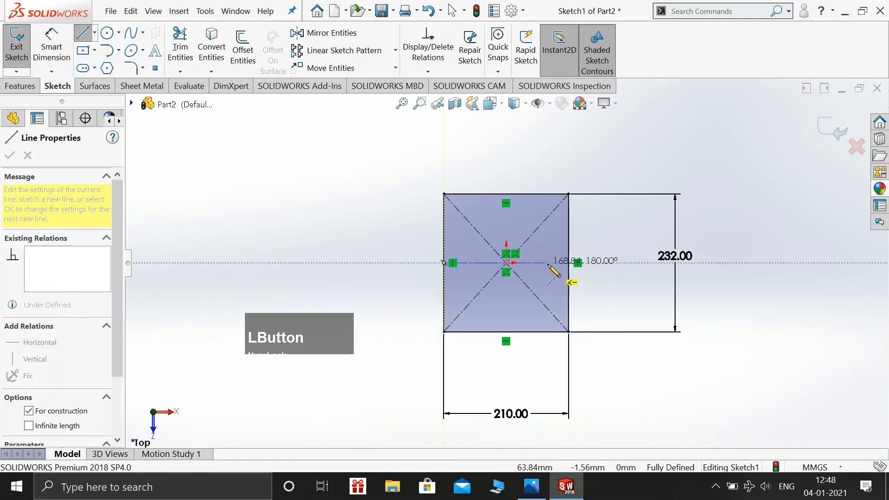
left_click(569, 264)
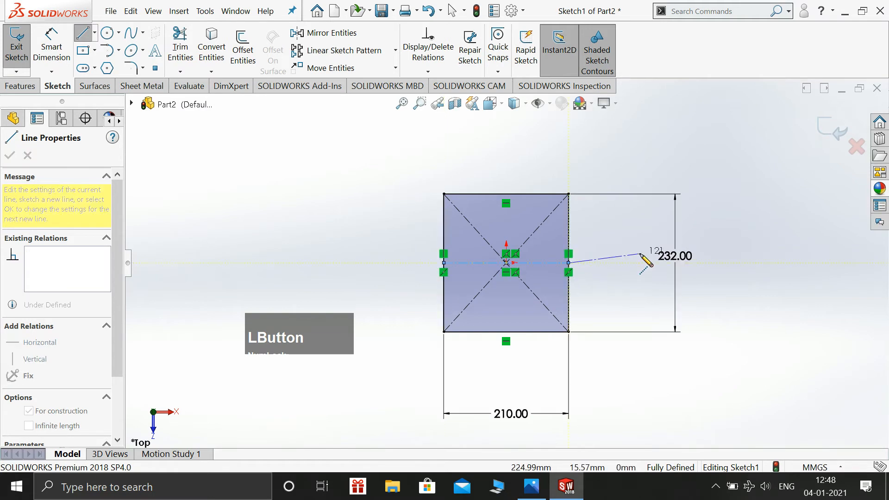
key("Escape")
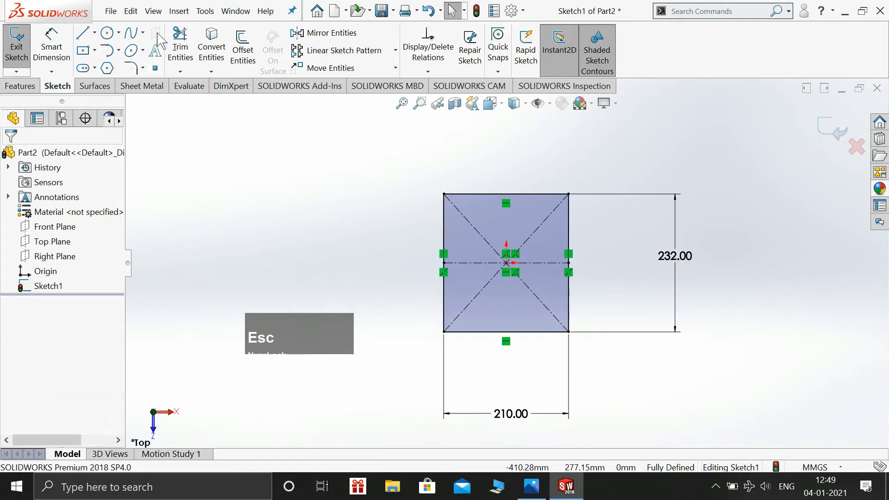
Step: Offset the horizontal centerline bi-directionally by 90 mm, checking the hole spacing in the reference drawing in Photos
left_click(243, 50)
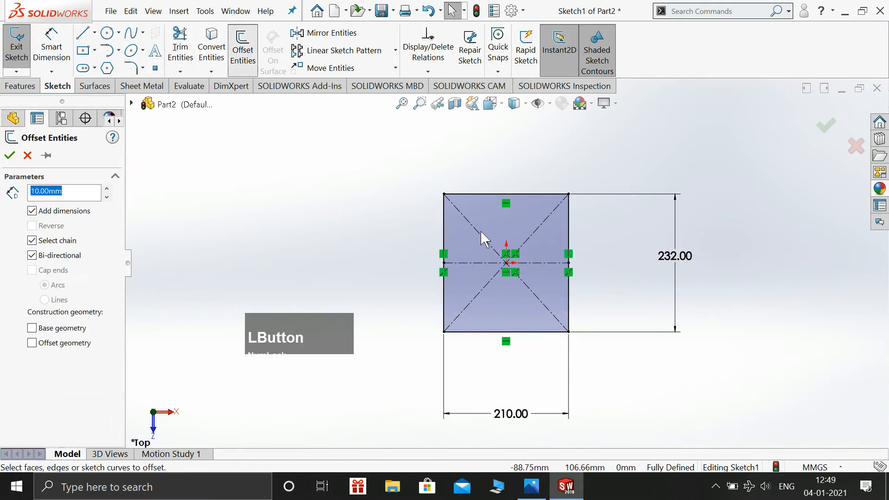
left_click(537, 263)
left_click(532, 486)
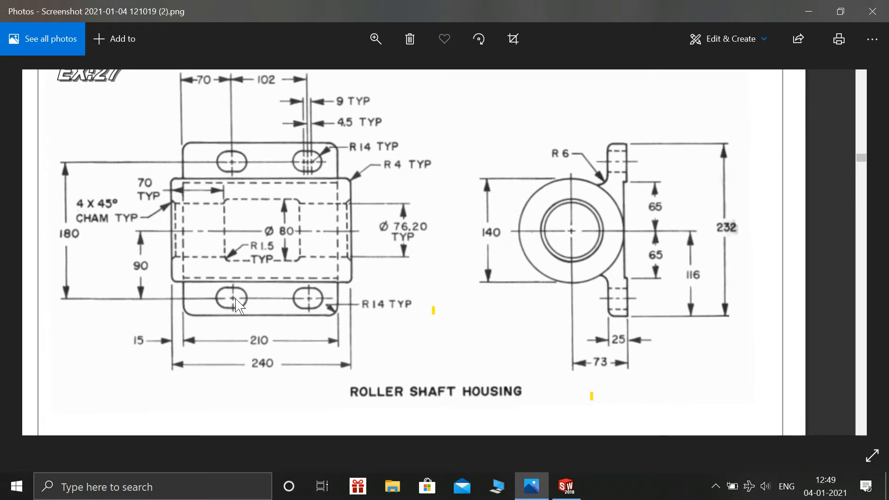
left_click(532, 485)
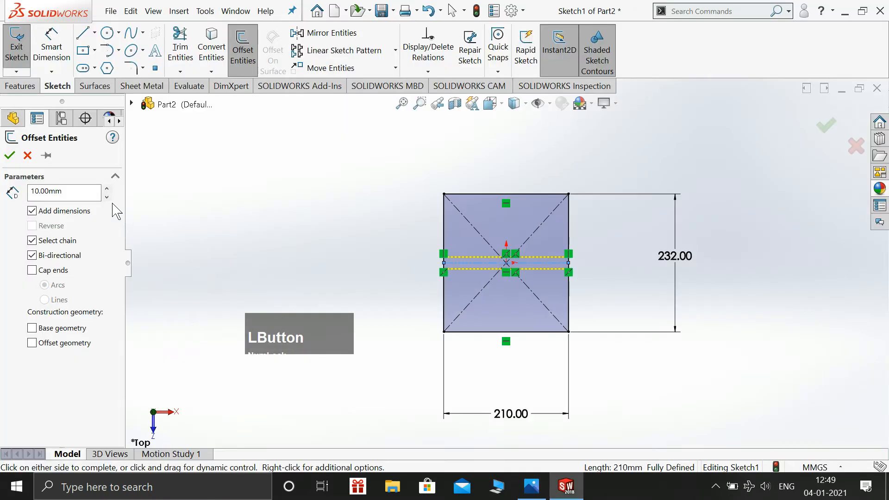
type("9")
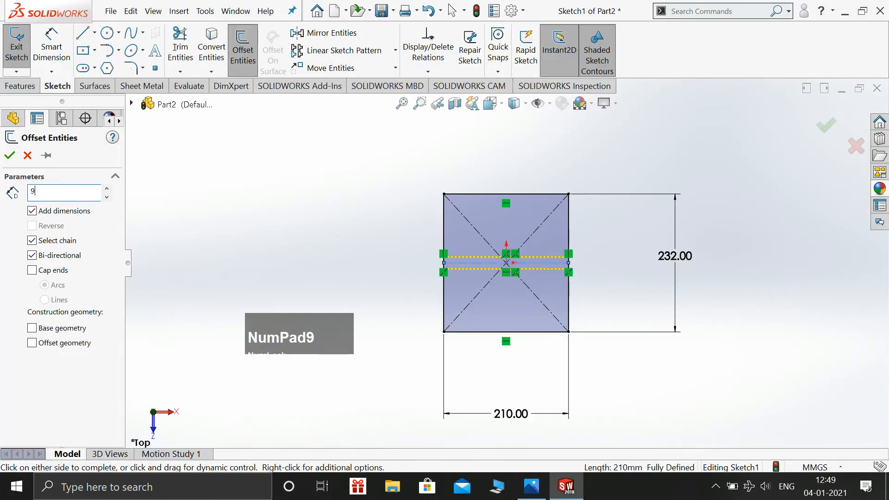
left_click(10, 156)
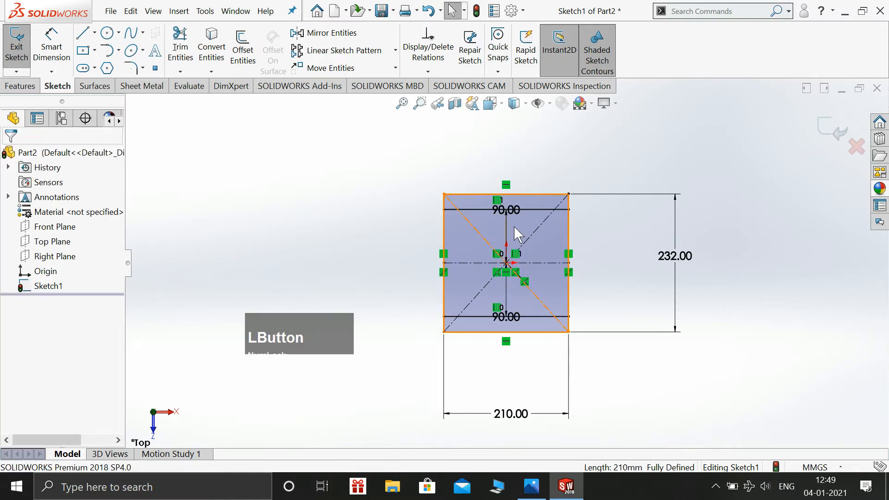
Step: Convert the upper and lower offset lines to construction geometry
scroll(518, 234, "down", 5)
right_click(532, 203)
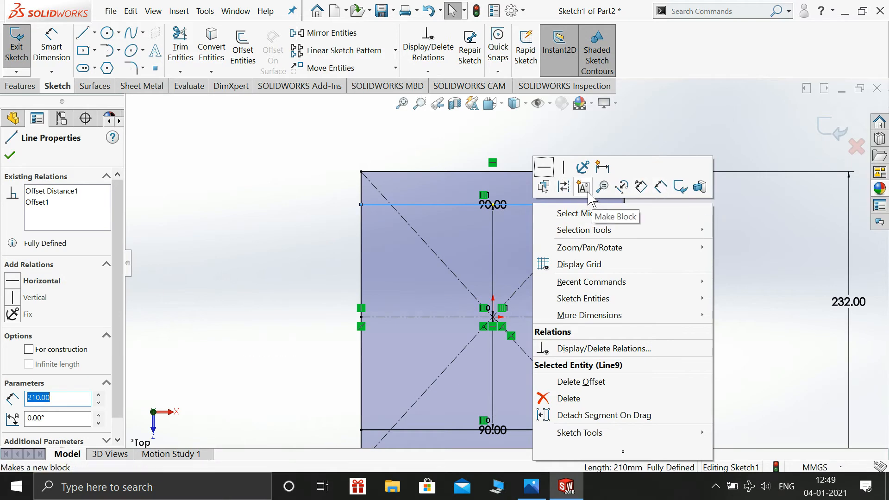
left_click(564, 187)
scroll(551, 235, "up", 2)
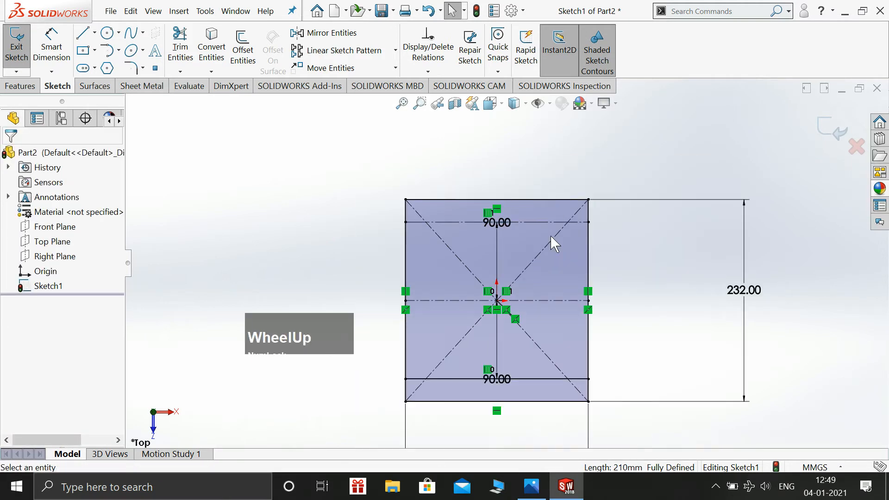
right_click(538, 377)
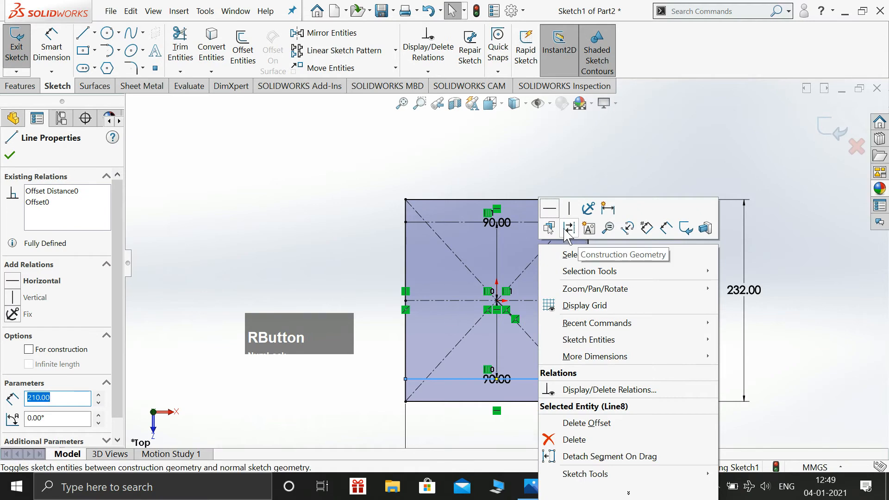
left_click(575, 230)
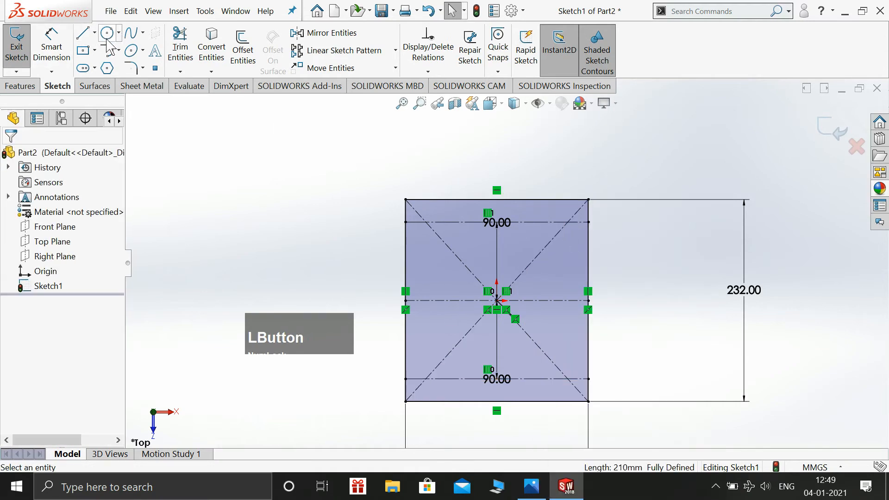
Step: Sketch a centerpoint straight slot about 72 mm between arc centers and 22 mm wide on the upper construction line, near the rectangle's upper-left corner
left_click(85, 69)
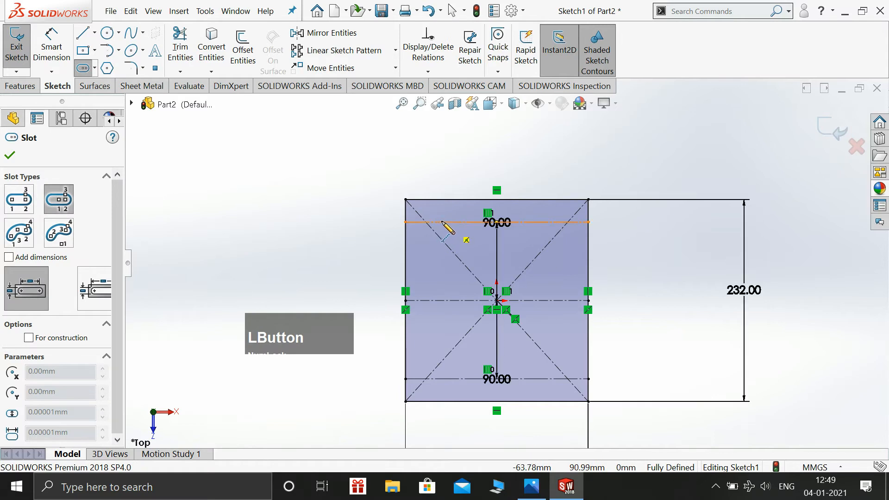
left_click(447, 221)
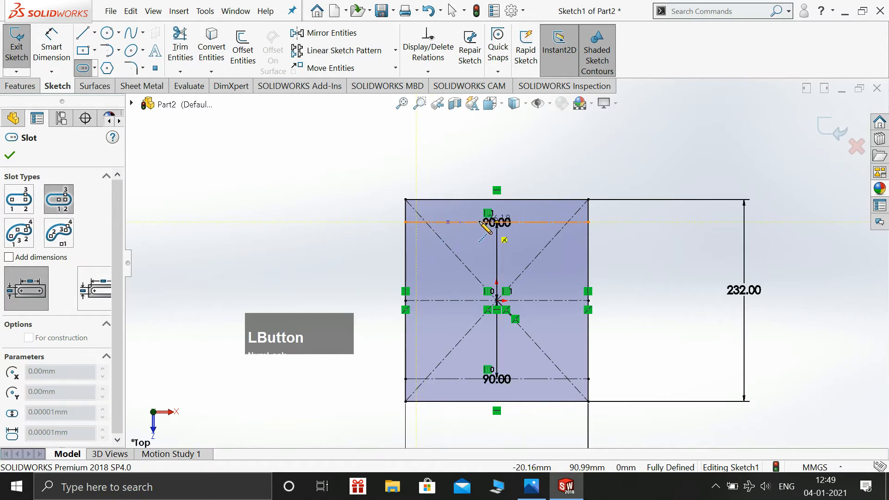
left_click(479, 222)
left_click(480, 223)
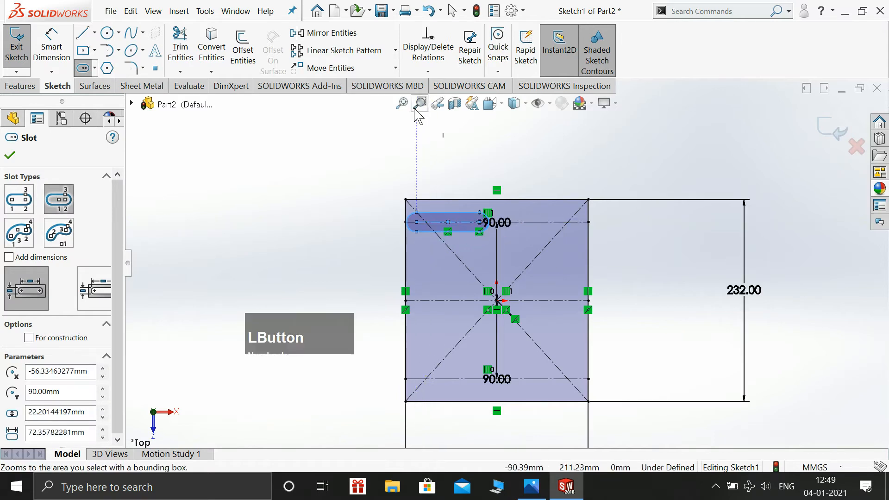
key("Escape")
Step: Check the slot size in the reference drawing in Photos and dimension the slot's straight edge to 9 mm
left_click(531, 486)
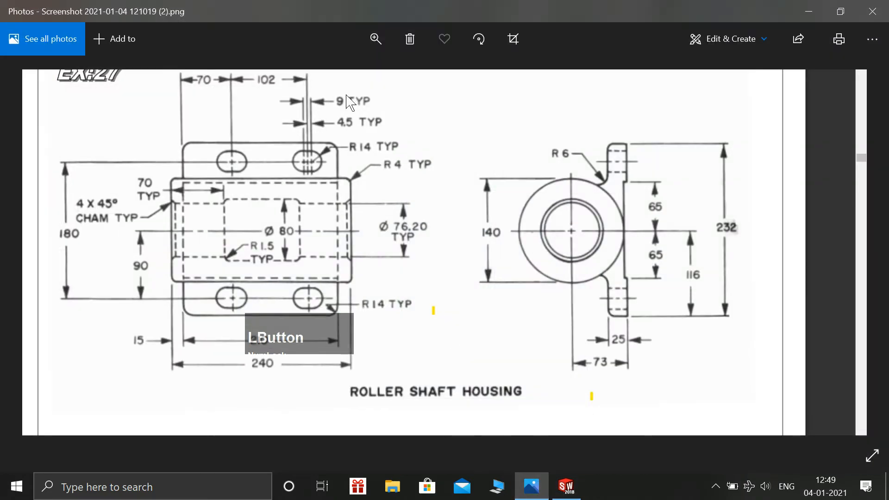
left_click(532, 484)
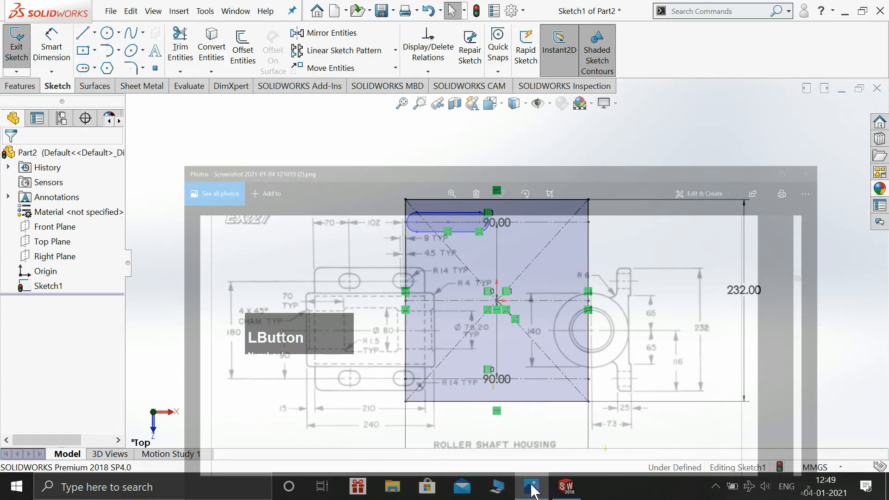
scroll(463, 222, "down", 3)
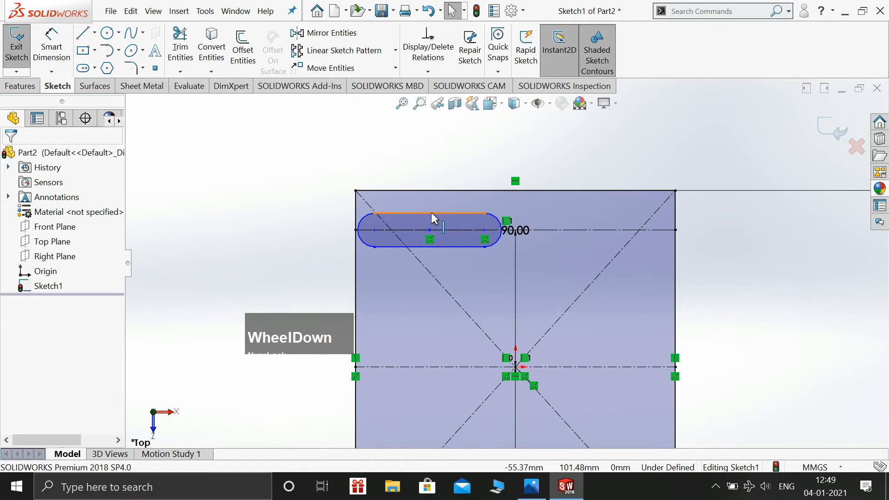
left_click(444, 215)
left_click(430, 145)
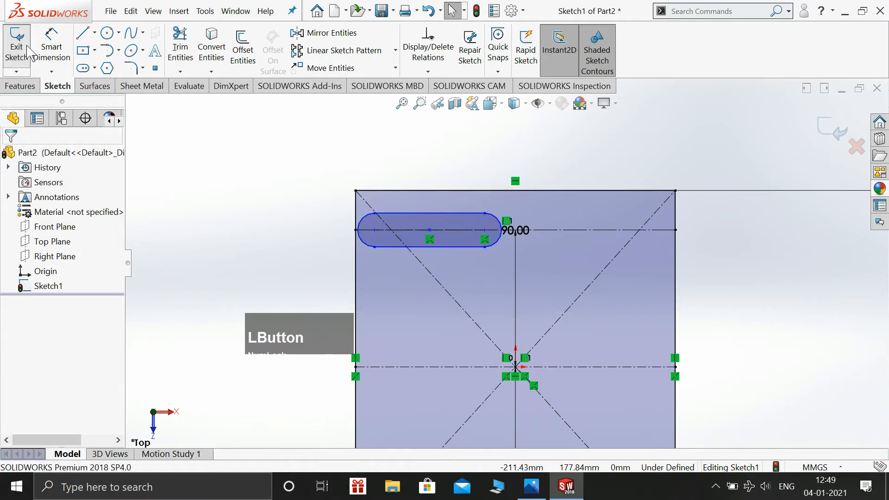
left_click(51, 46)
left_click(465, 213)
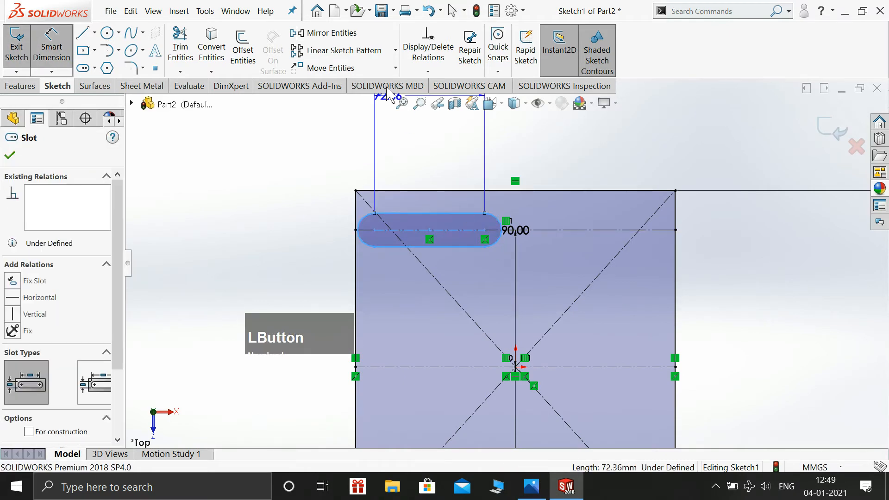
left_click(424, 147)
type("9")
key("Return")
key("Escape")
key("Escape")
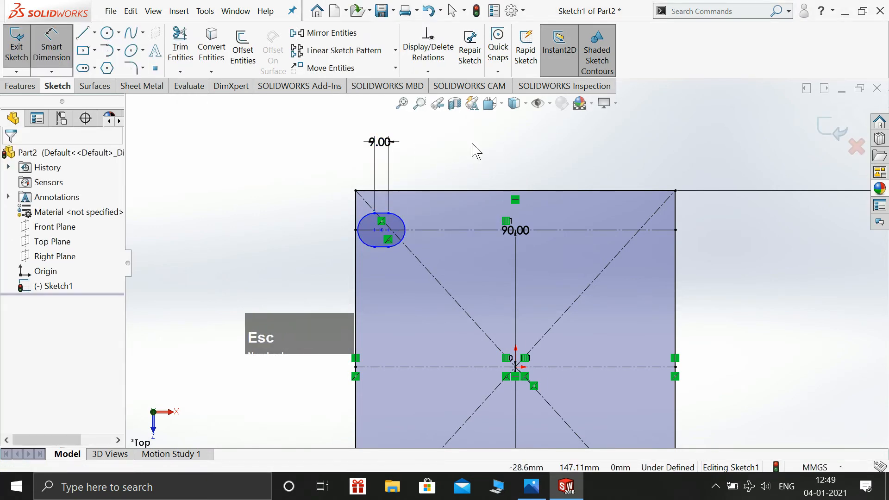
Step: Check the slot position in the reference drawing in Photos and dimension the slot's left arc center 70 mm from the rectangle's left edge
left_click(537, 491)
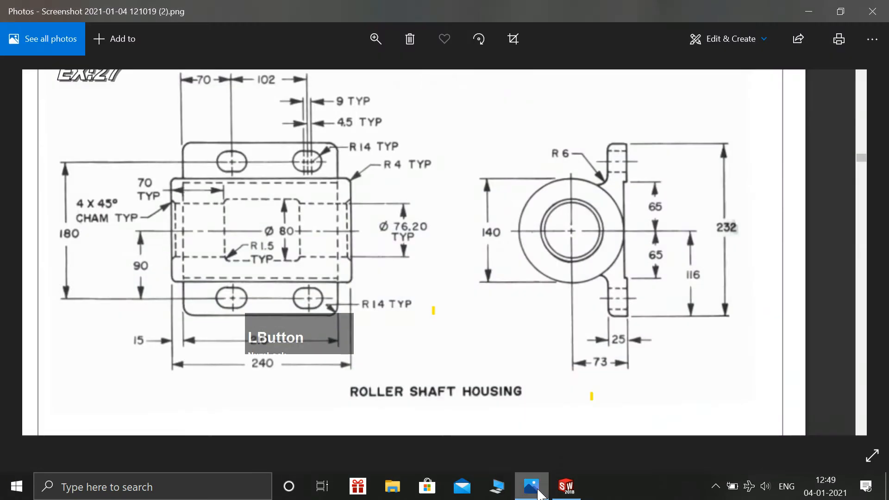
left_click(532, 486)
left_click(51, 46)
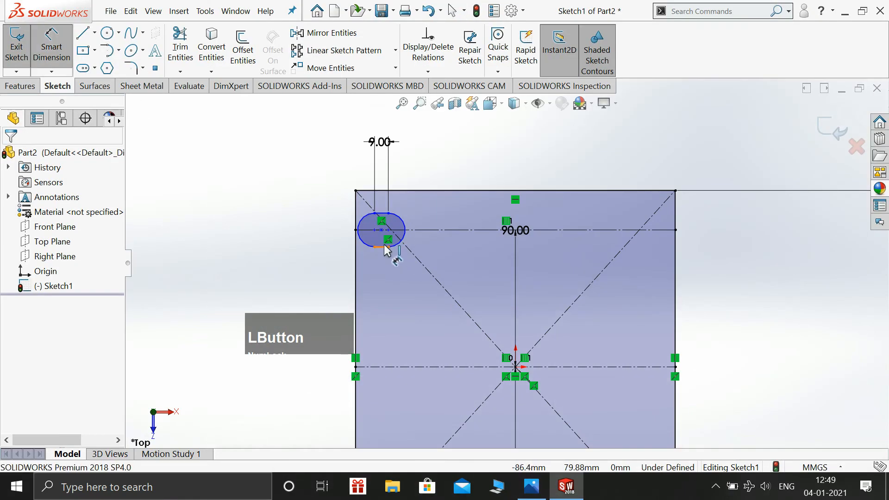
left_click(376, 234)
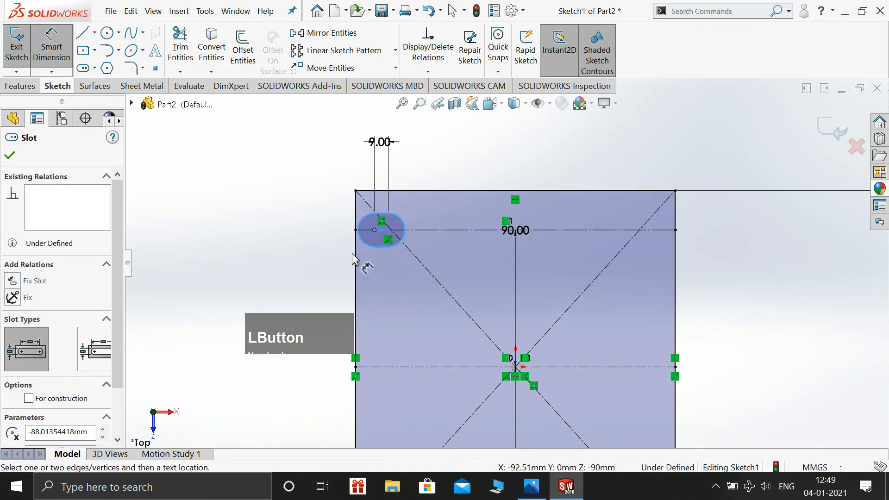
left_click(355, 253)
left_click(336, 158)
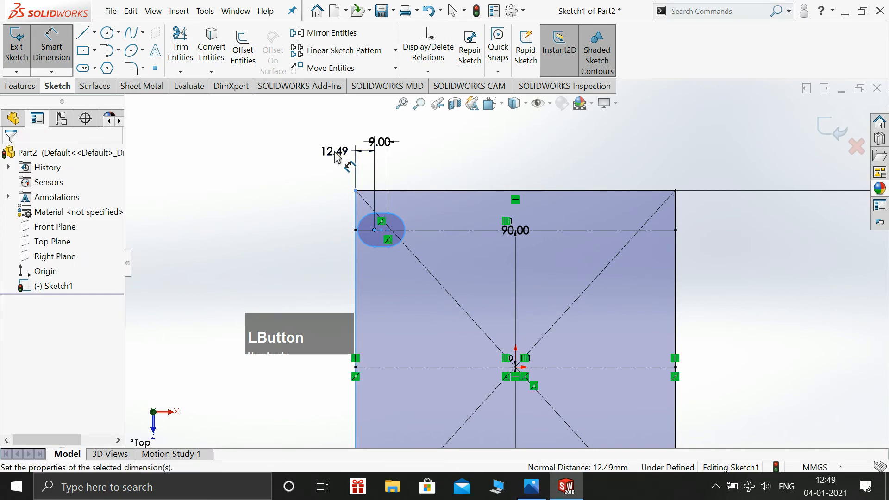
type("70")
key("Return")
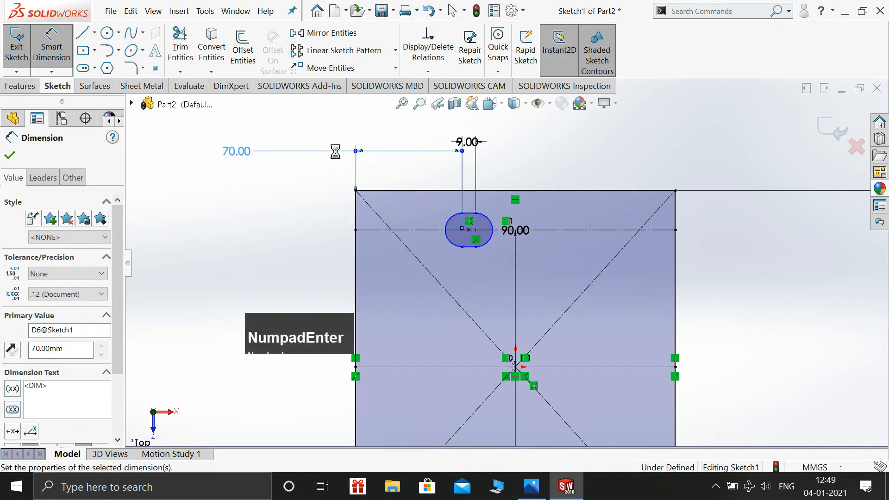
key("Escape")
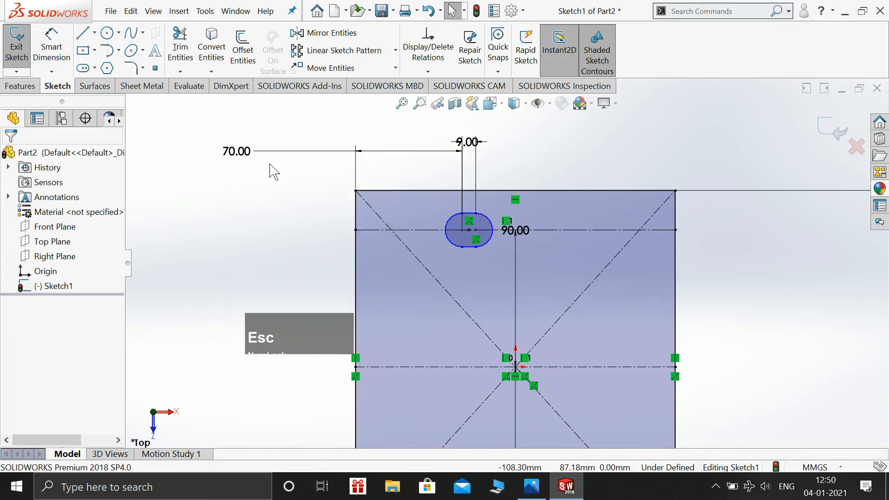
Step: Check the slot radius in the reference drawing in Photos and dimension the slot's end arc to a 14 mm radius
left_click(51, 46)
left_click(532, 492)
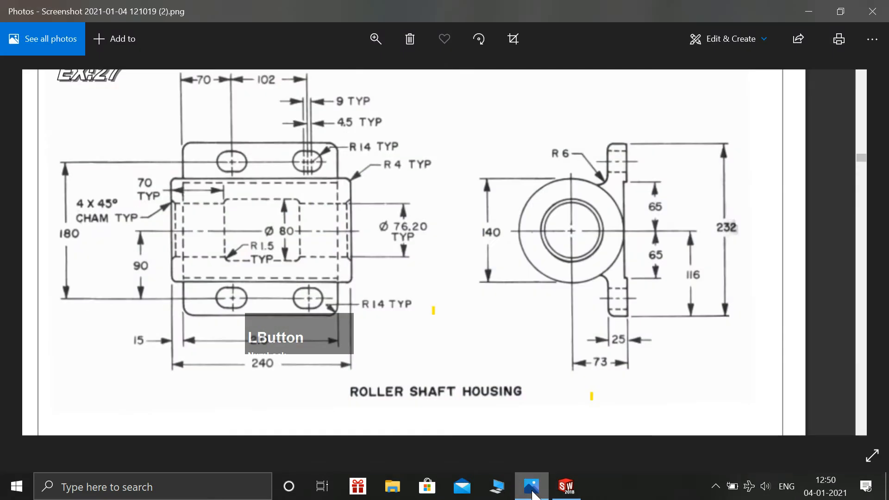
left_click(532, 494)
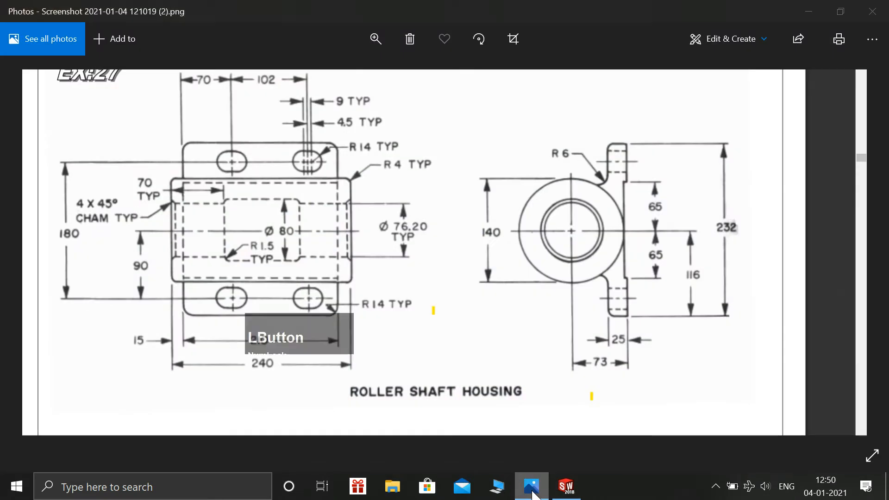
left_click(487, 224)
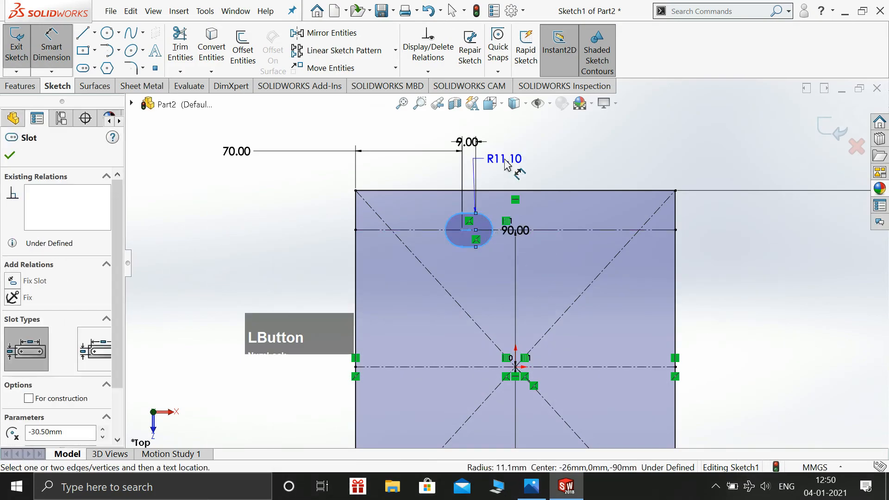
left_click(506, 163)
type("14")
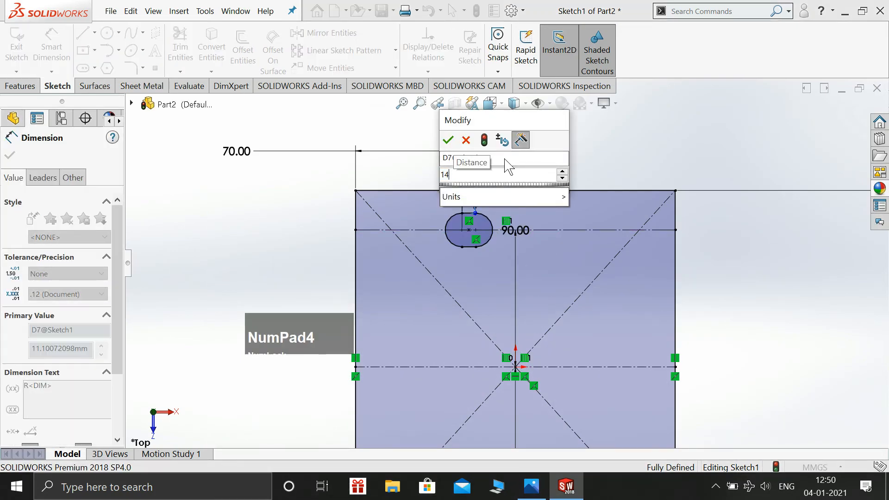
key("Return")
key("Escape")
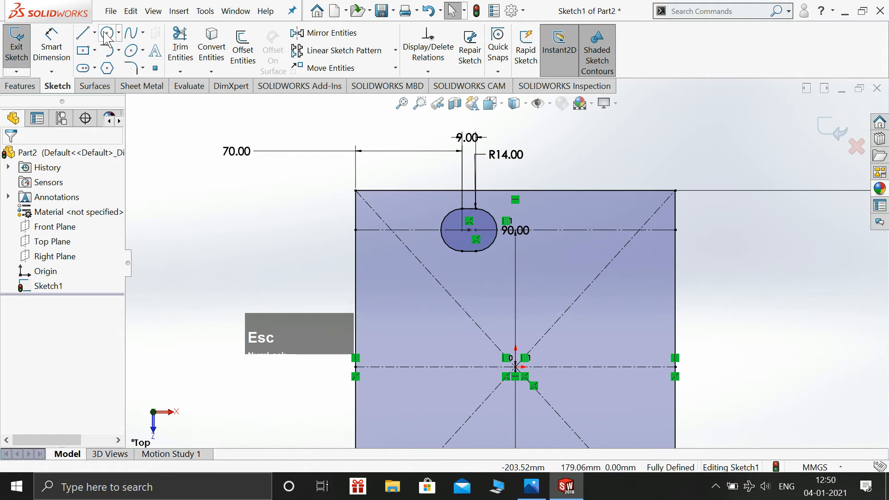
Step: Sketch a second centerpoint straight slot, about 30 mm between arc centers, on the upper construction line near the rectangle's upper-right corner
left_click(90, 67)
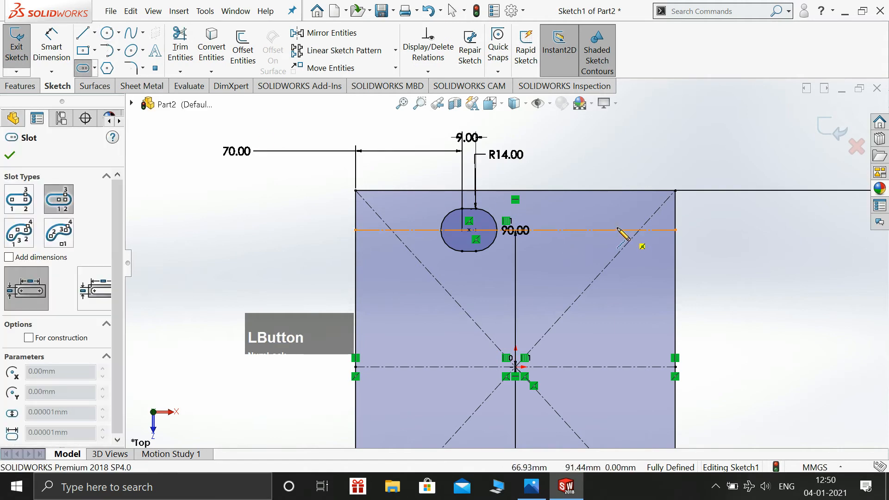
left_click(608, 230)
left_click(631, 230)
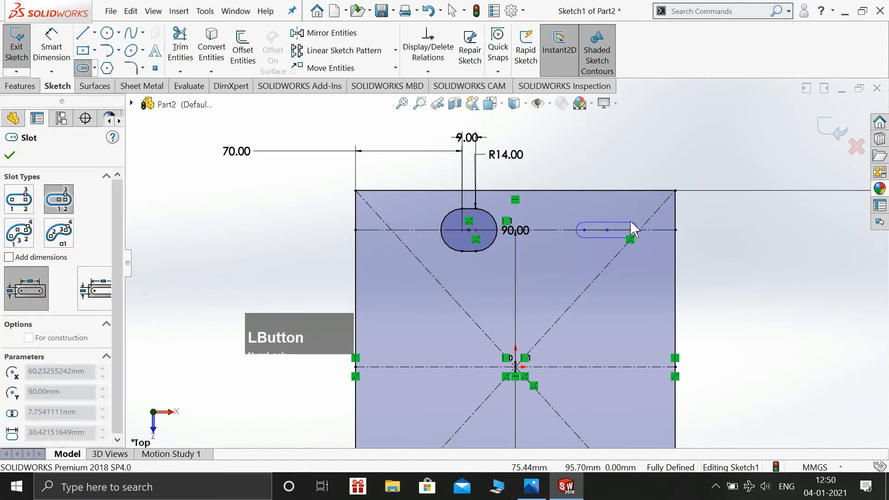
key("Escape")
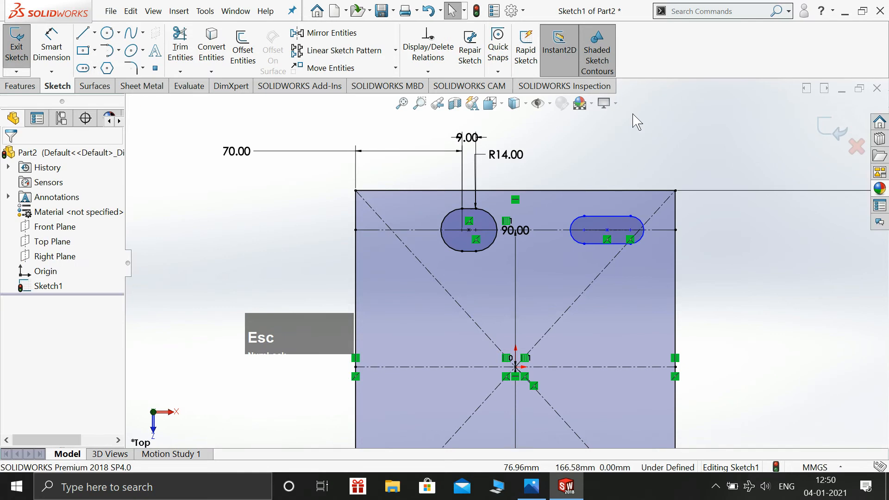
Step: Apply an Equal Slots relation between the two upper slots
left_click(491, 216)
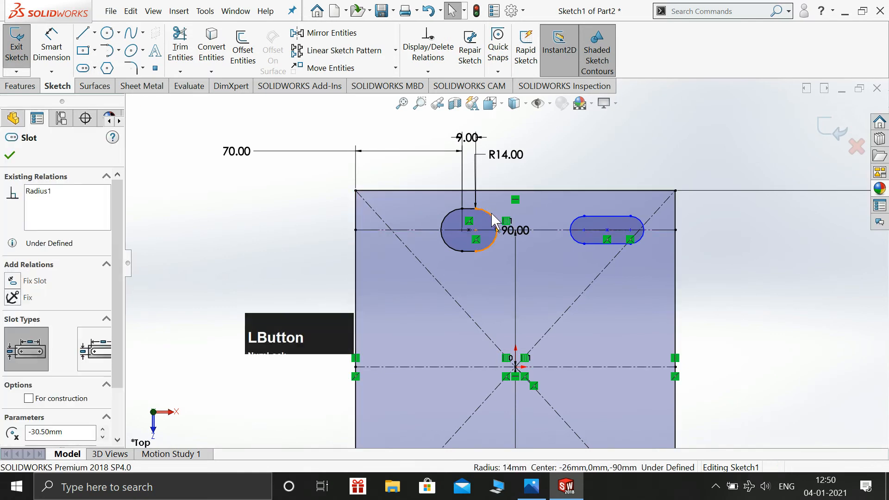
left_click(605, 217, "ctrl")
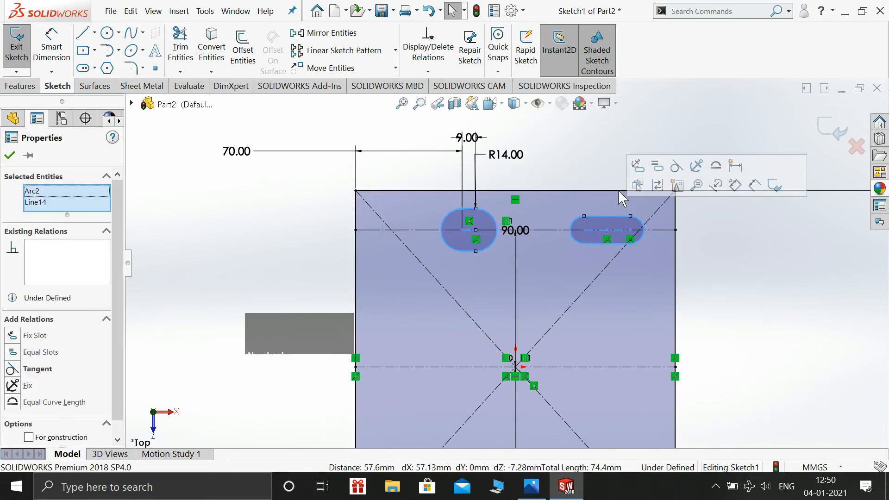
left_click(657, 166)
left_click(622, 136)
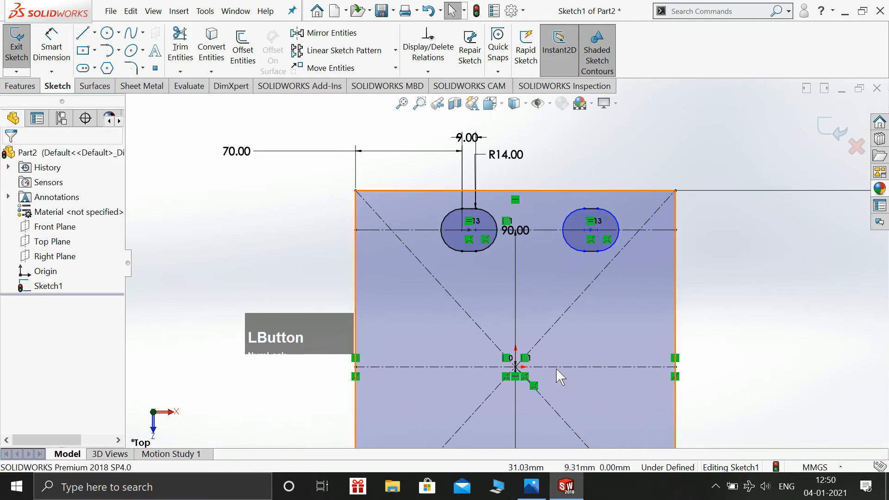
Step: Check the slot spacing in the reference drawing in Photos and dimension the distance between the two slot centers to 102 mm
left_click(61, 44)
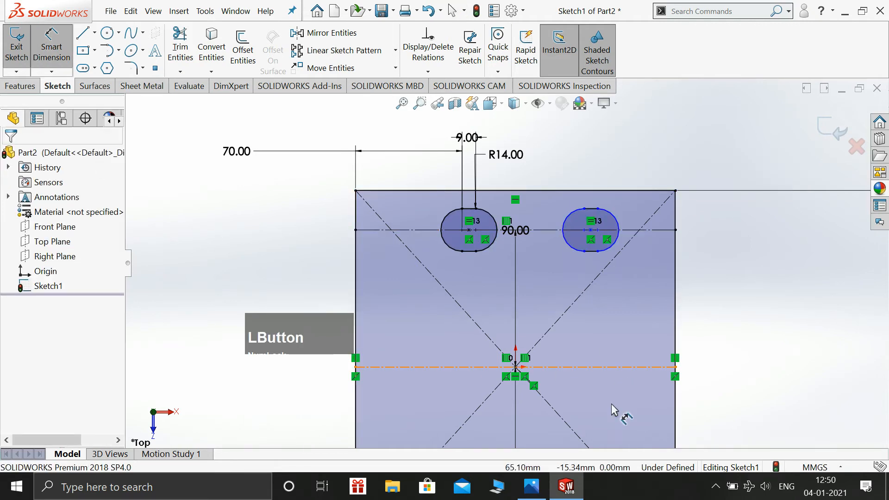
left_click(537, 485)
left_click(536, 485)
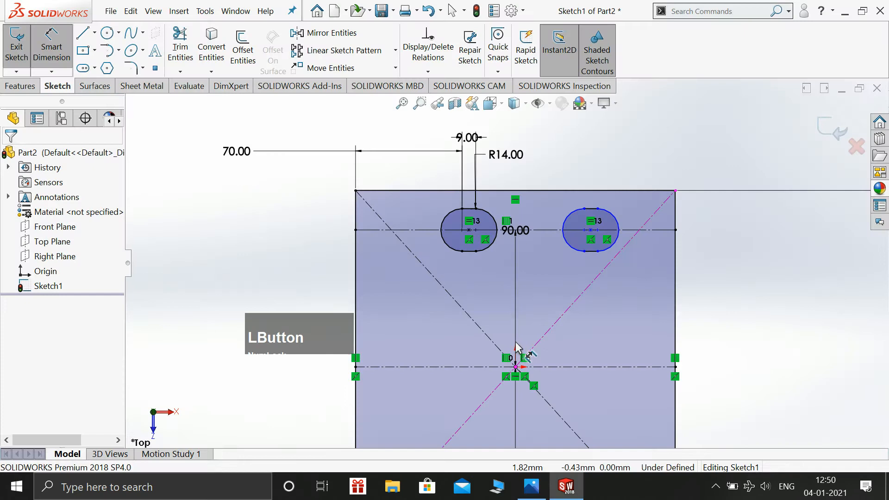
left_click(470, 235)
left_click(591, 236)
left_click(562, 136)
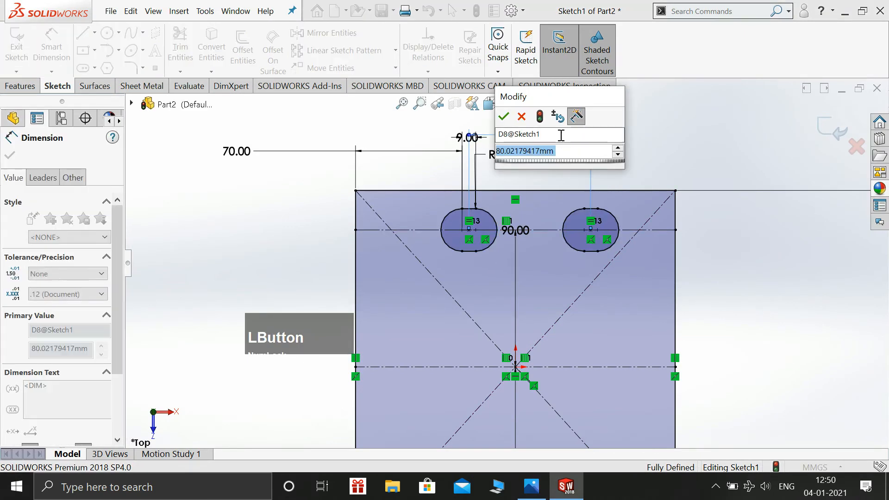
type("10")
key("KP_Enter")
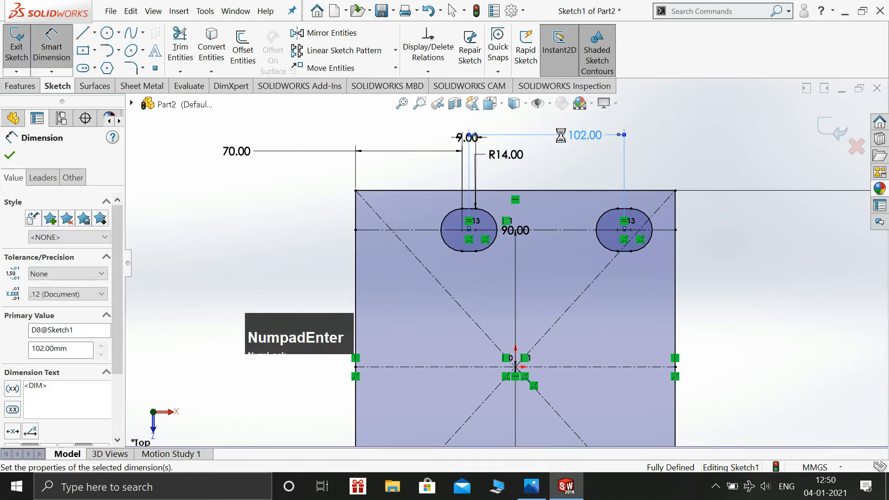
key("Escape")
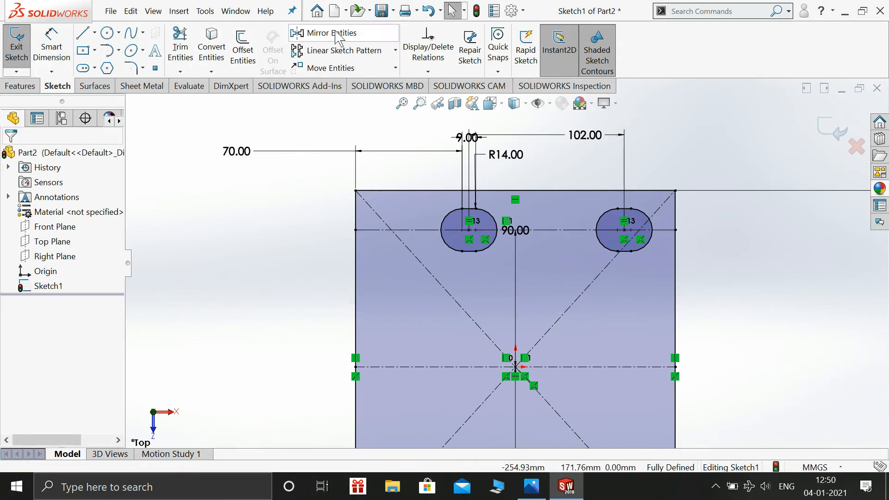
Step: Mirror both upper slots about the rectangle's horizontal centerline, keeping the originals
left_click(326, 33)
left_click(485, 248)
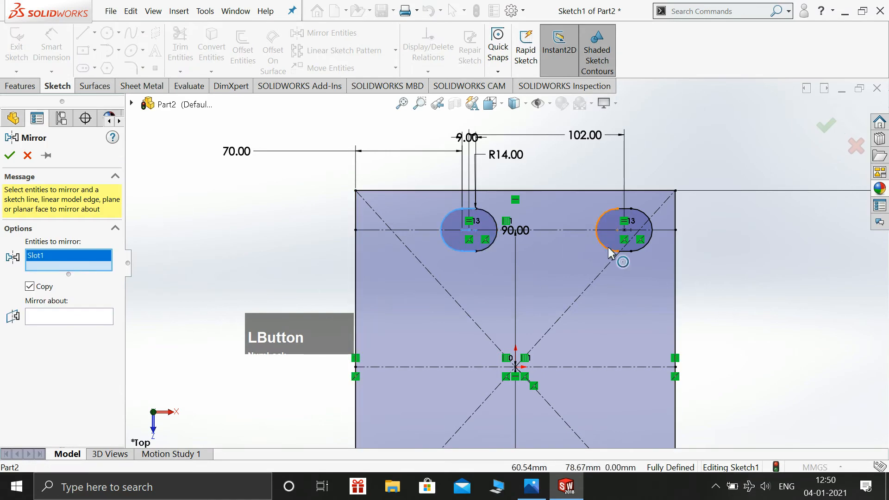
left_click(621, 252)
left_click(80, 336)
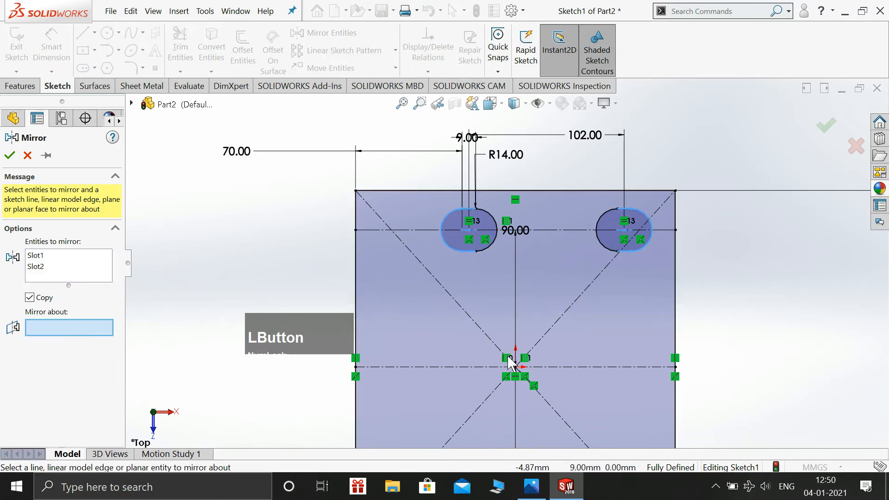
left_click(464, 368)
scroll(530, 288, "up", 3)
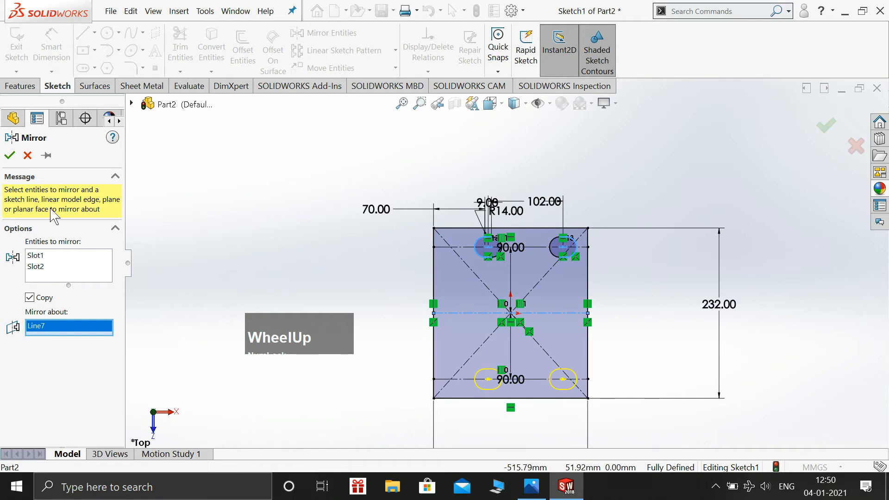
left_click(10, 155)
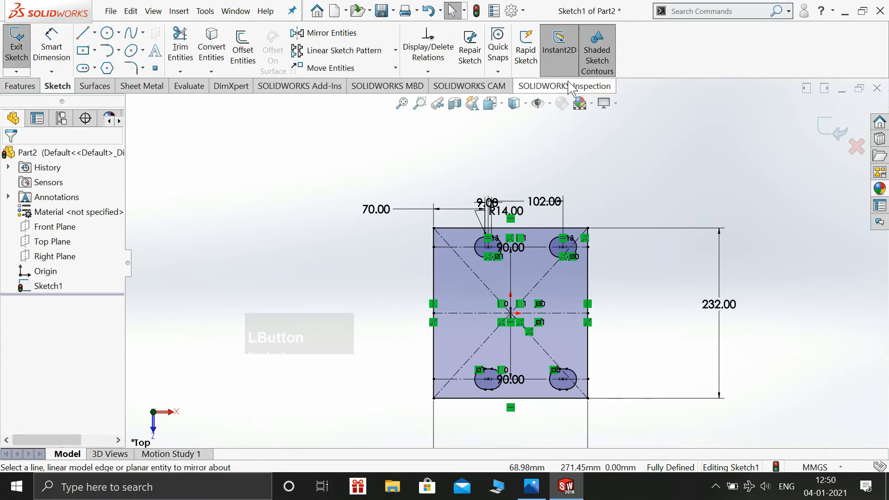
Step: Exit the sketch, switch to the isometric view and extrude the base profile 25 mm as a blind boss
left_click(16, 48)
key("space")
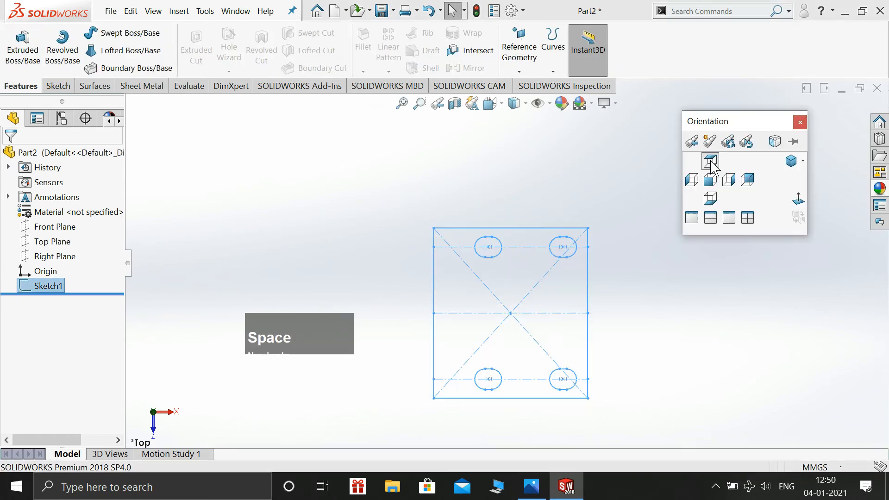
left_click(791, 161)
left_click(22, 46)
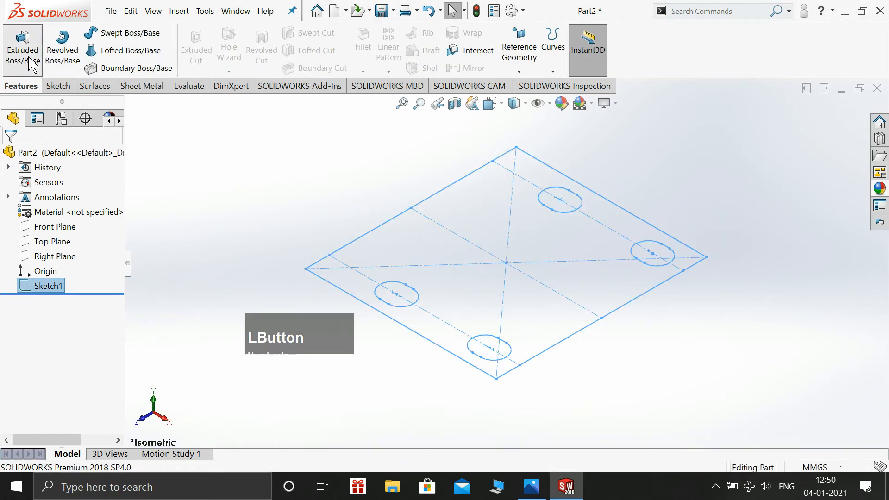
type("25")
key("Return")
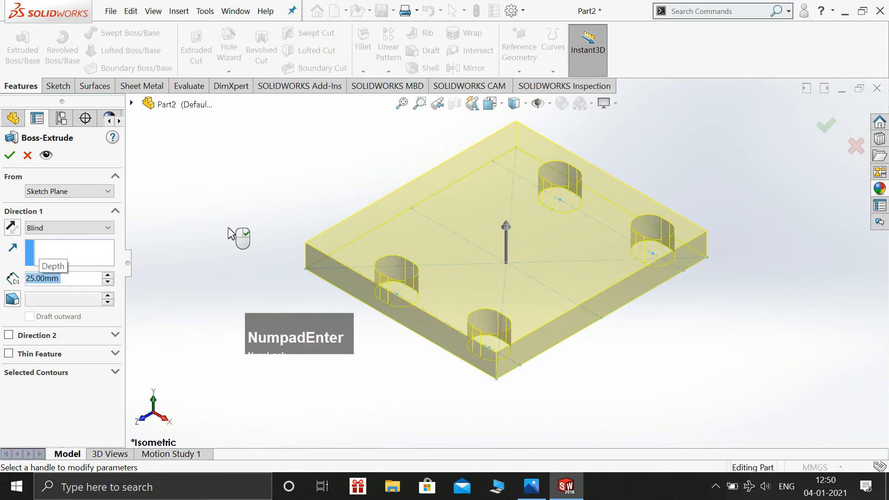
left_click(10, 157)
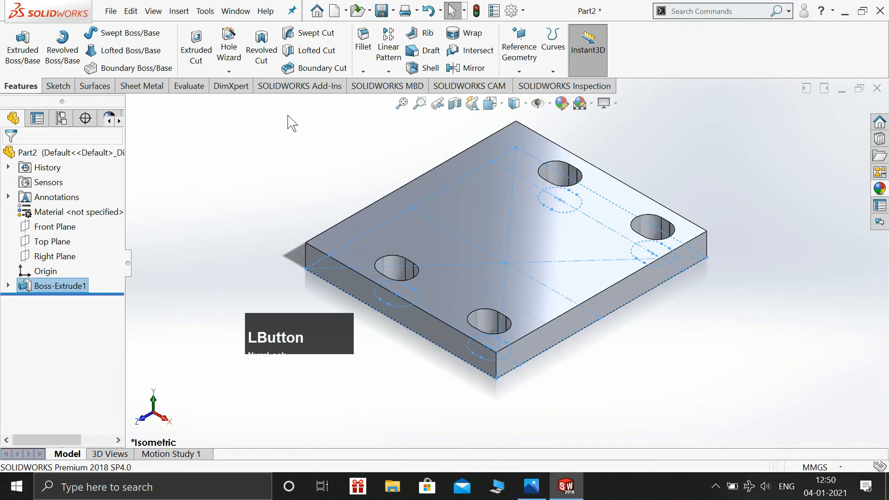
Step: Check the corner radius in the reference drawing in Photos and fillet the four vertical corner edges of the plate at 14 mm
left_click(533, 494)
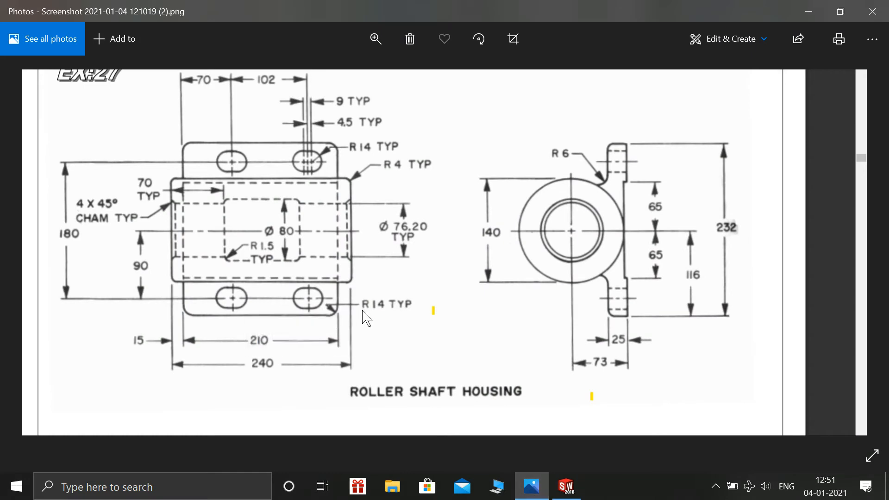
left_click(524, 479)
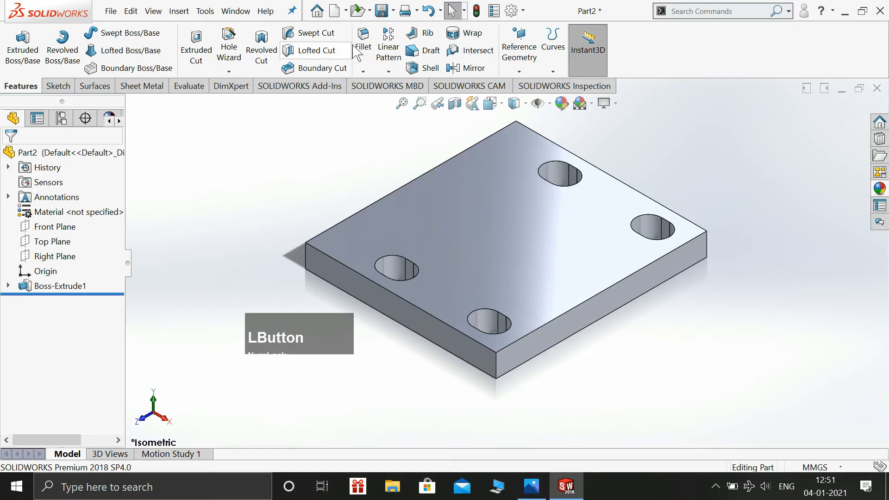
left_click(364, 42)
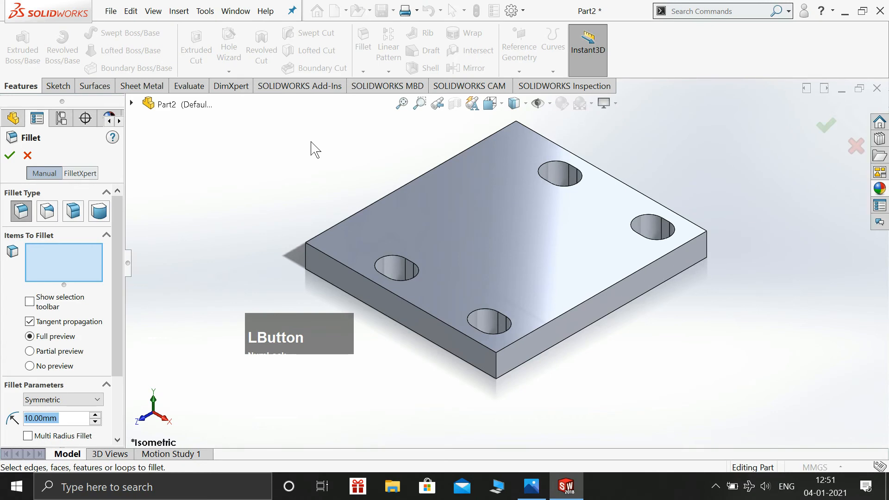
type("14")
key("Return")
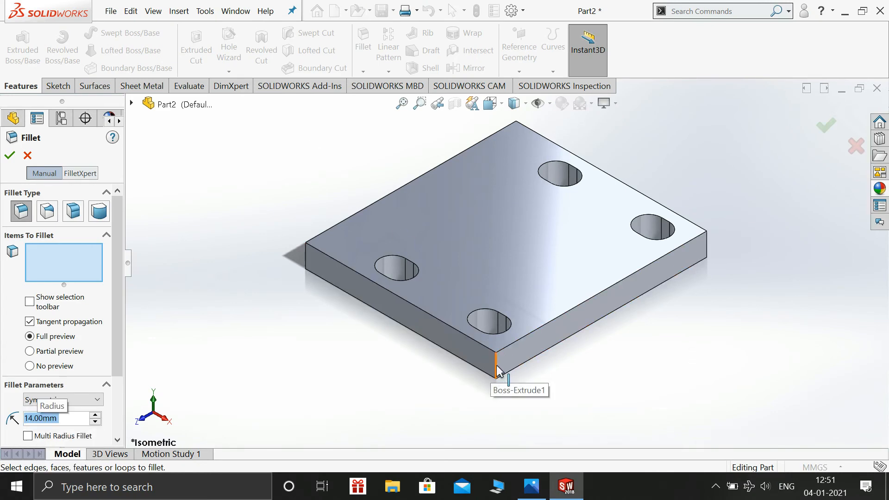
left_click(495, 364)
left_click(707, 248)
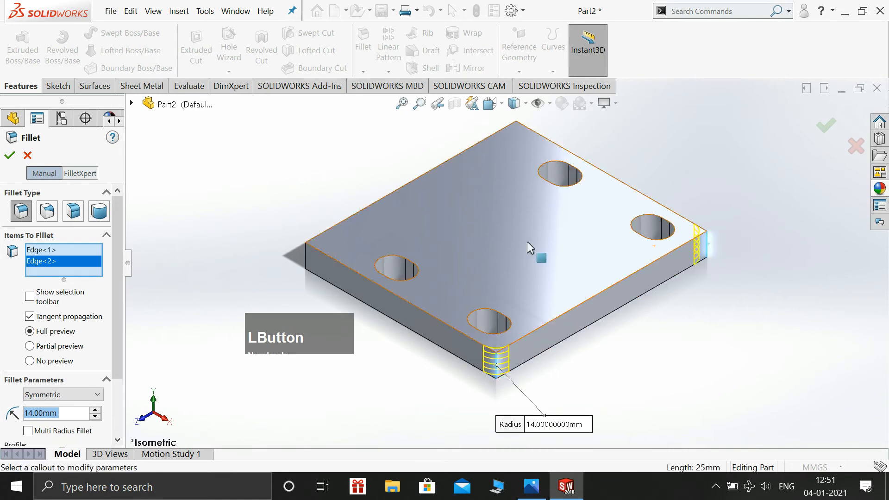
left_click(313, 254)
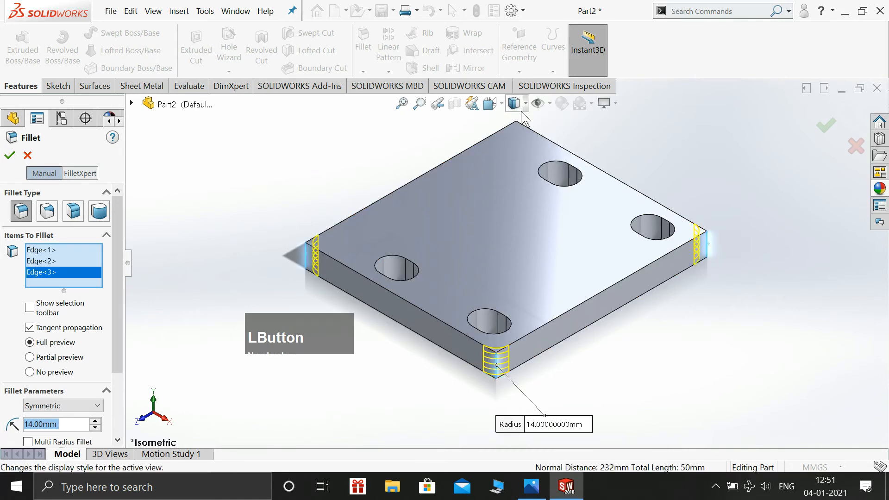
left_click(516, 126)
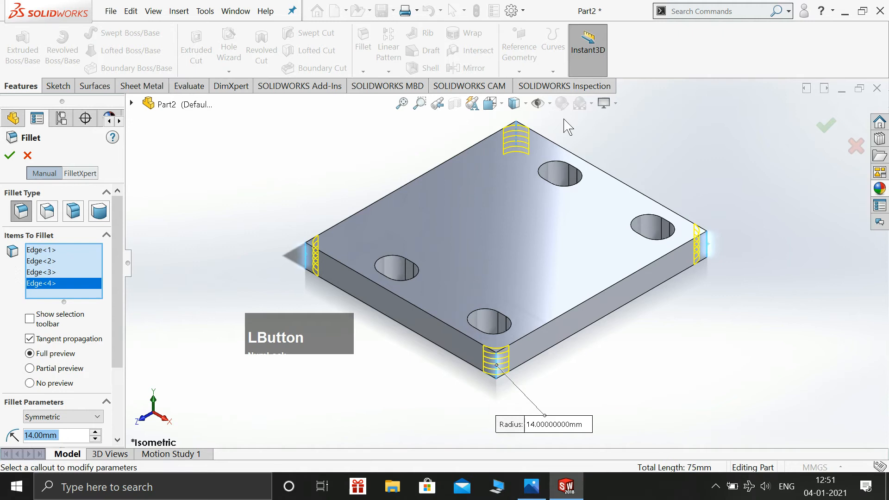
left_click(8, 156)
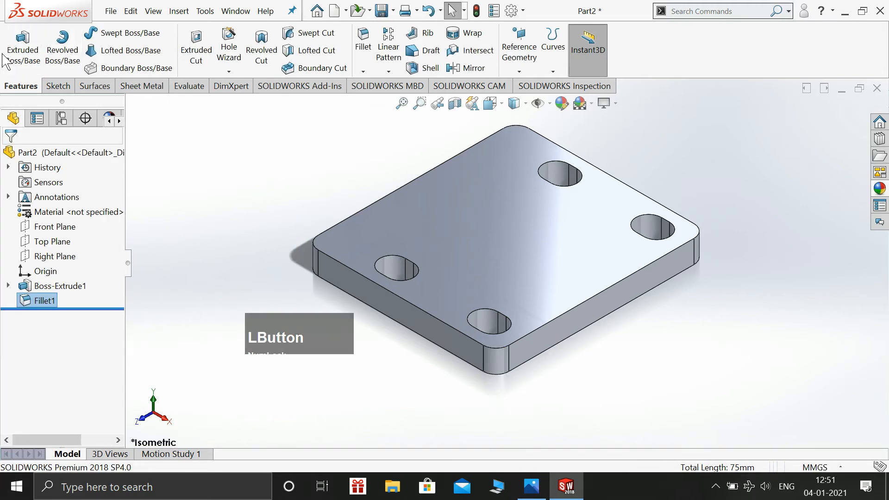
Step: Start a new sketch on the Right Plane and orient the view straight onto it
left_click(57, 85)
left_click(16, 46)
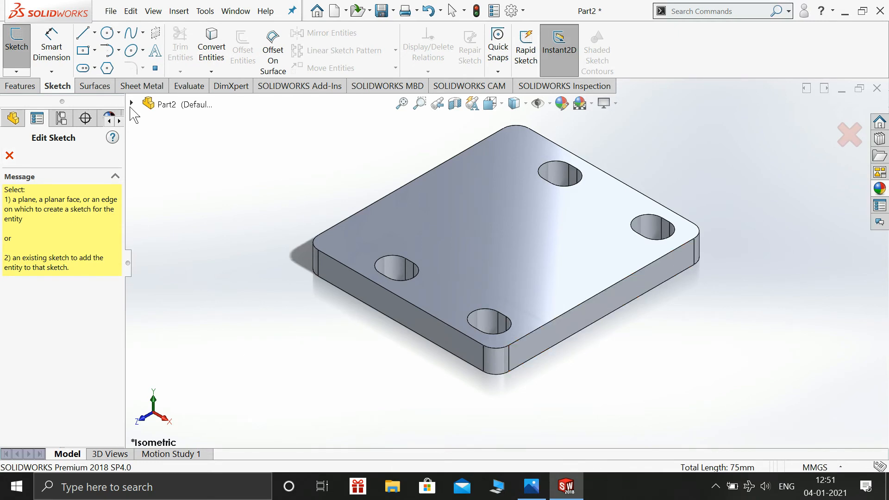
left_click(131, 103)
left_click(209, 208)
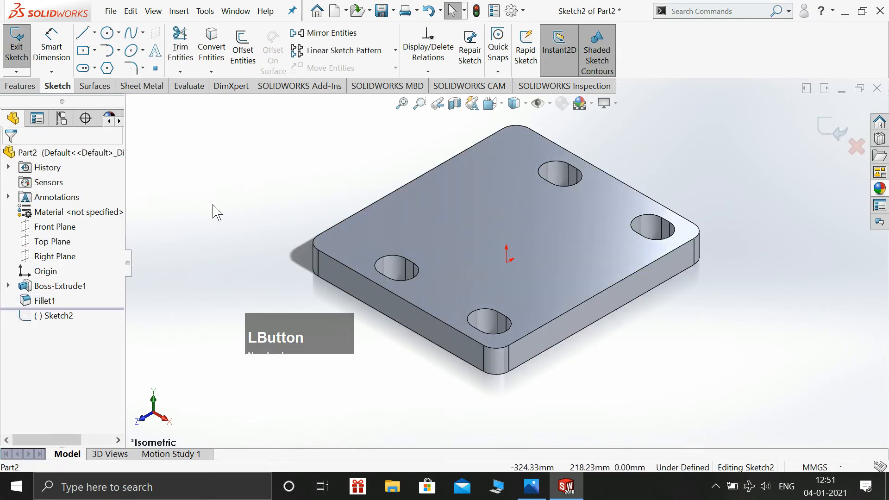
key("space")
left_click(333, 233)
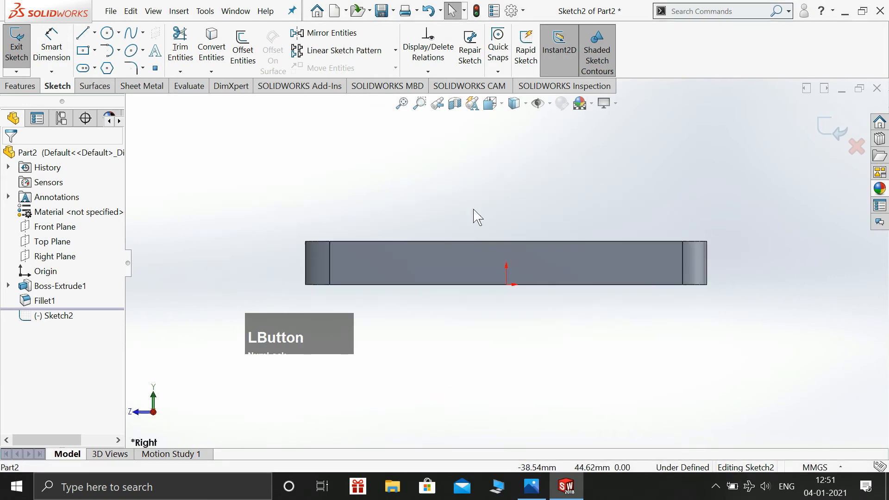
Step: Draw a circle about 69 mm in diameter centered directly above the origin and check its size in the reference drawing in Photos
left_click(107, 33)
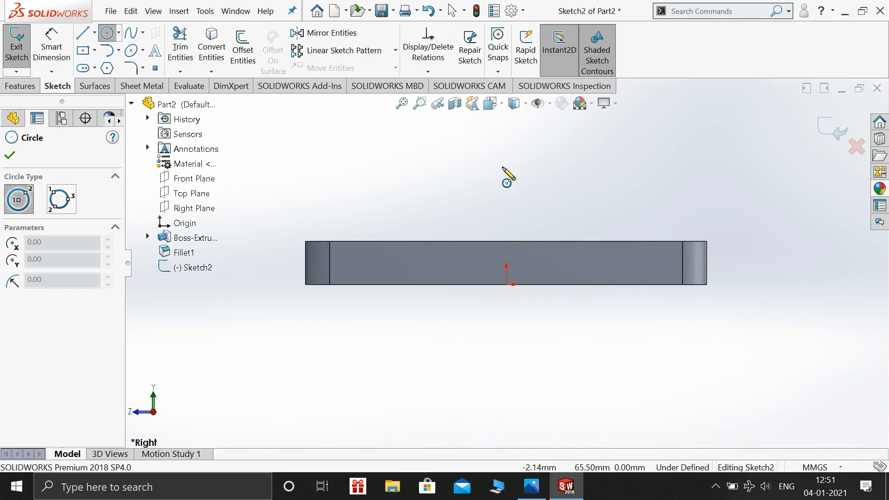
mouse_move(506, 154)
left_mouse_down()
mouse_move(574, 181)
mouse_move(555, 187)
left_mouse_up()
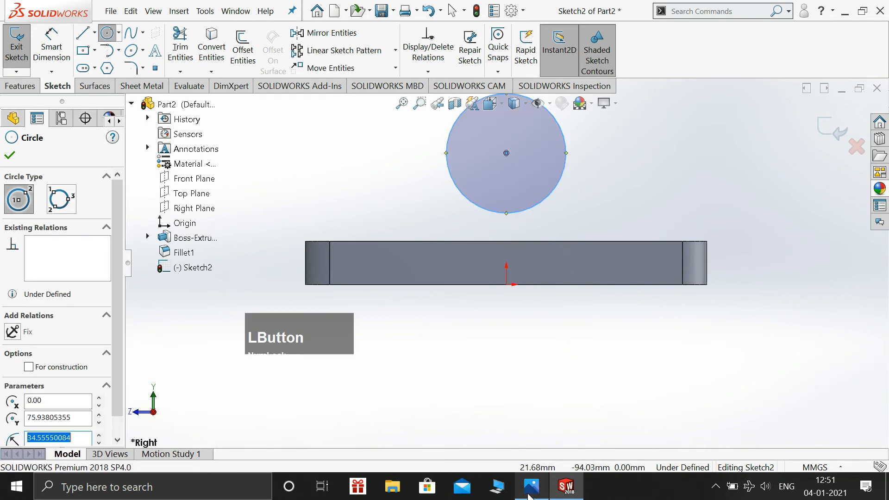
left_click(532, 490)
left_click(531, 490)
scroll(496, 372, "up", 2)
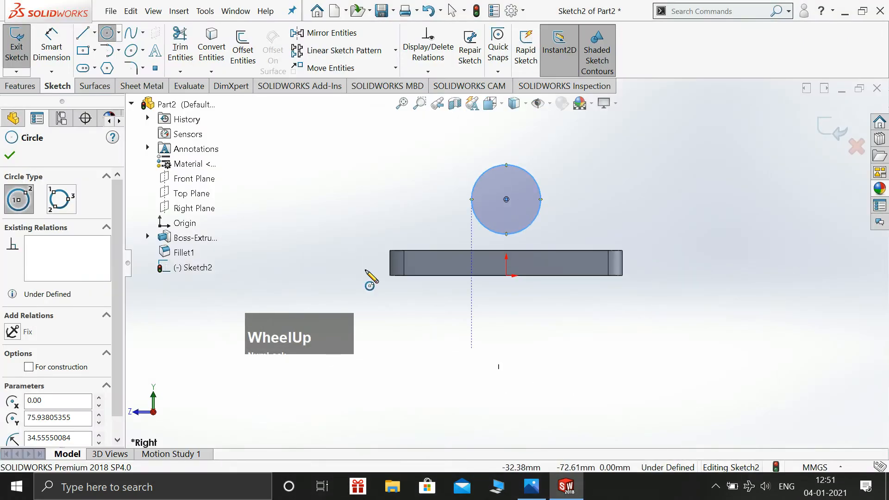
Step: Dimension the circle's diameter to 140 mm
left_click(65, 66)
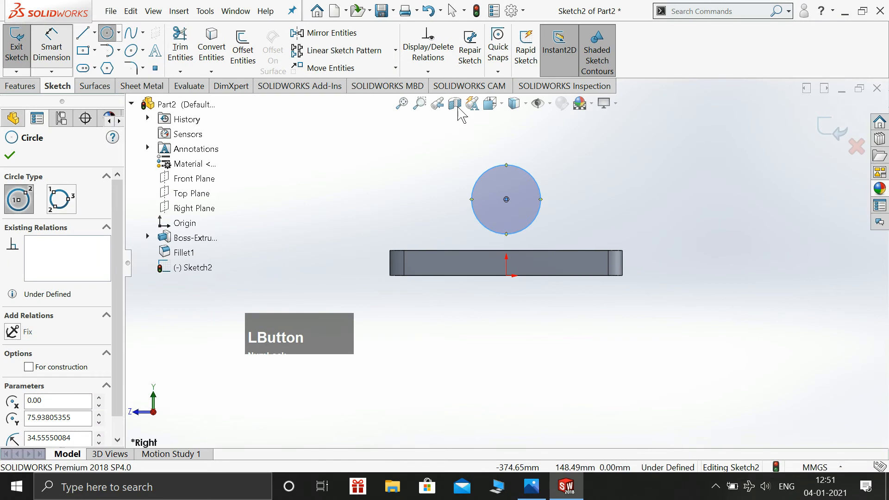
left_click(527, 177)
type("14")
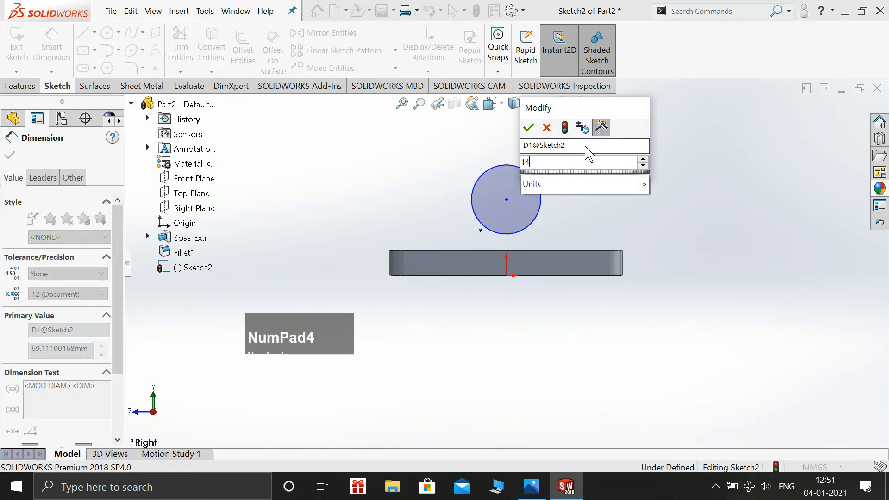
type("0")
key("Return")
key("Escape")
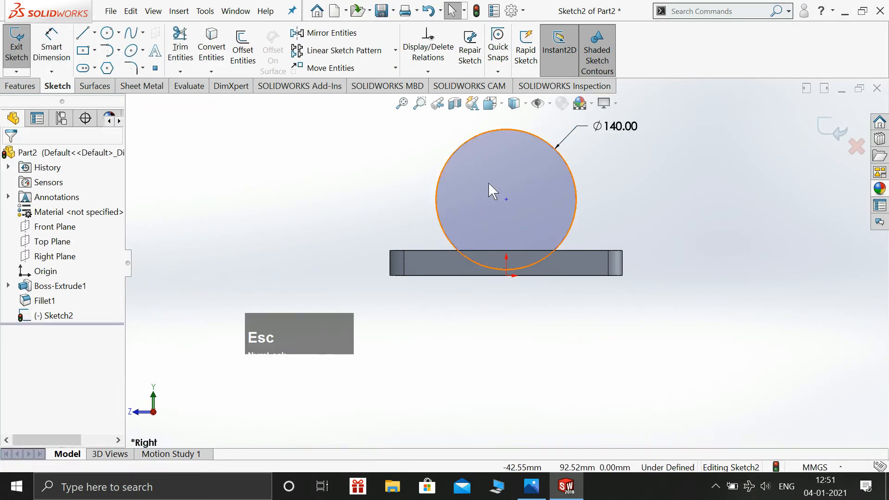
Step: Apply a Vertical relation between the circle's center and the origin
left_click(507, 199, "ctrl")
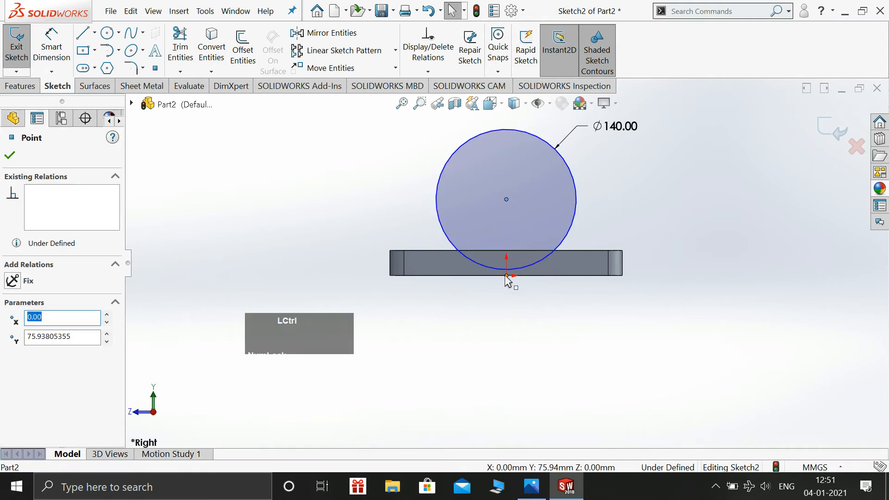
left_click(507, 277, "ctrl")
left_click(540, 243)
left_click(649, 175)
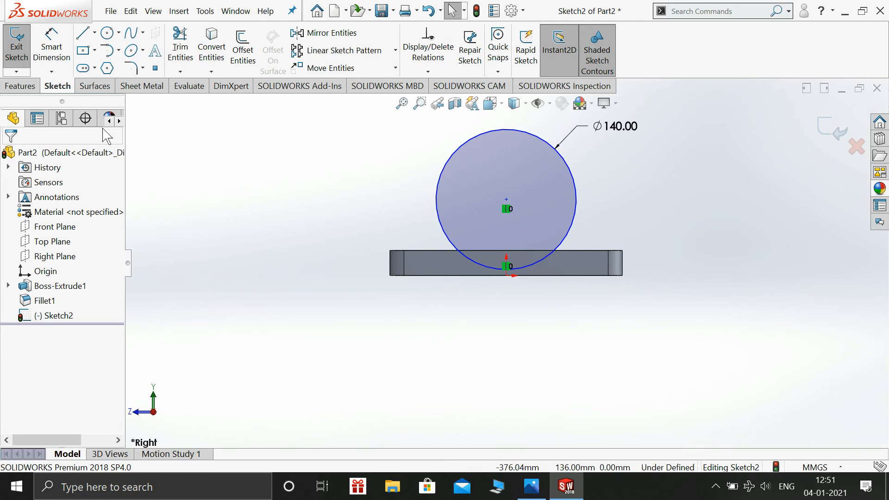
Step: Dimension the circle's center to 73 mm above the plate's bottom edge, checking the height in the reference drawing in Photos
left_click(51, 46)
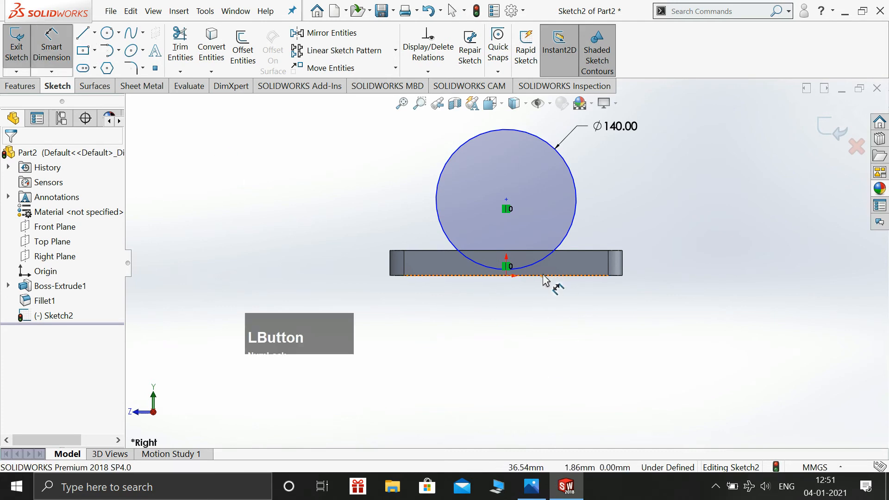
left_click(506, 198)
left_click(558, 278)
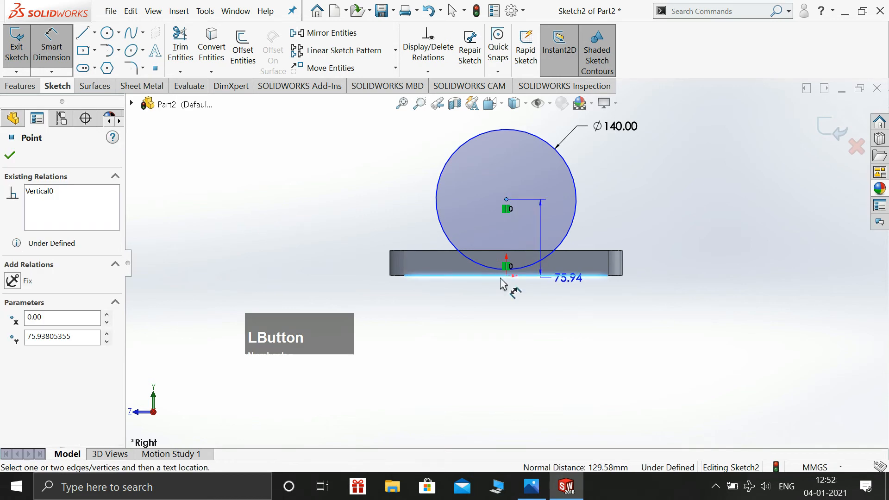
left_click(223, 237)
left_click(541, 491)
left_click(541, 493)
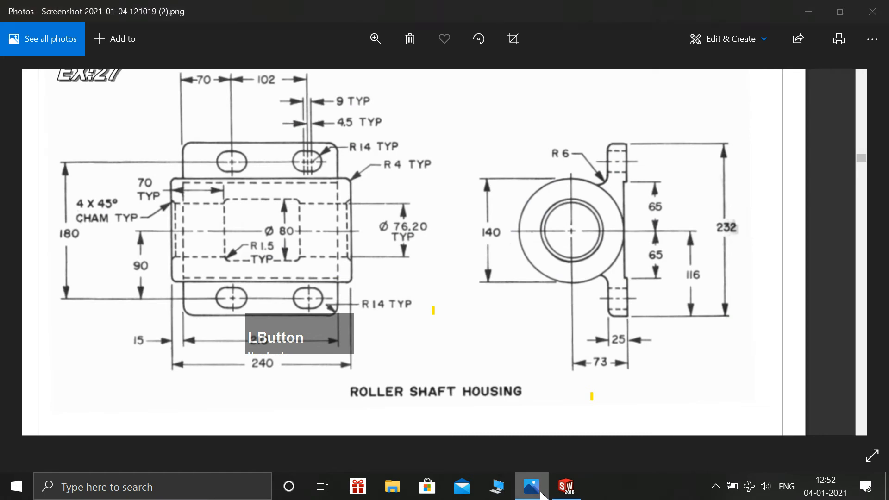
left_click(216, 248)
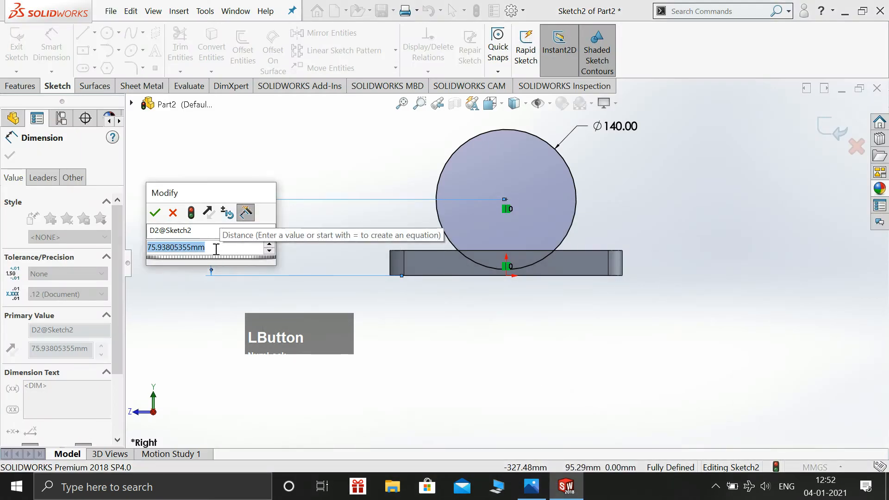
type("7")
key("Return")
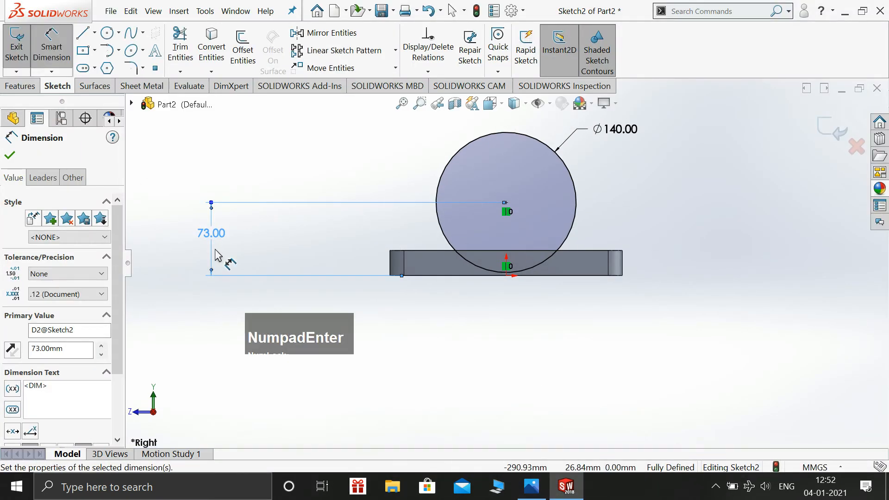
key("Escape")
Step: Check the bore in the reference drawing in Photos and draw a concentric inner circle about 73 mm in diameter
left_click(108, 32)
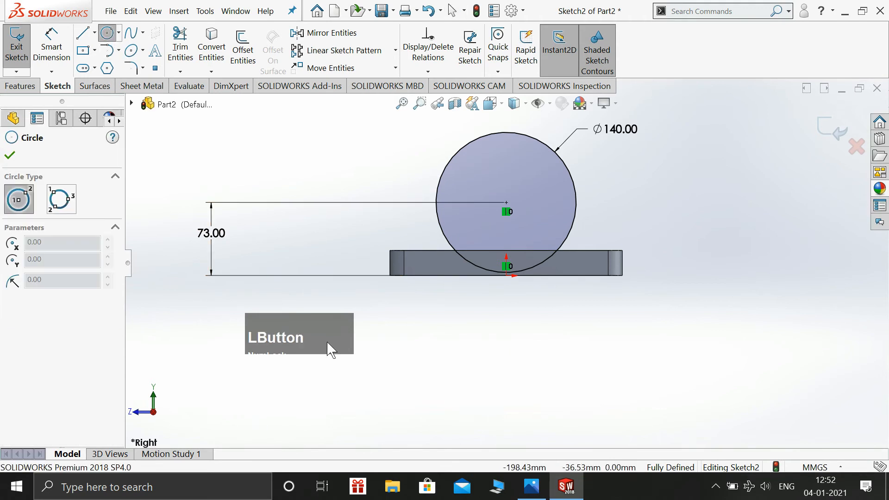
left_click(538, 497)
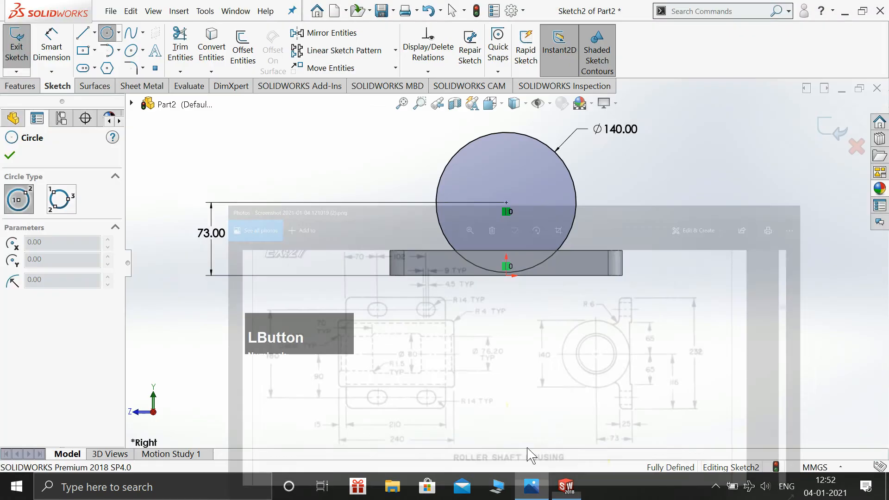
left_click(566, 486)
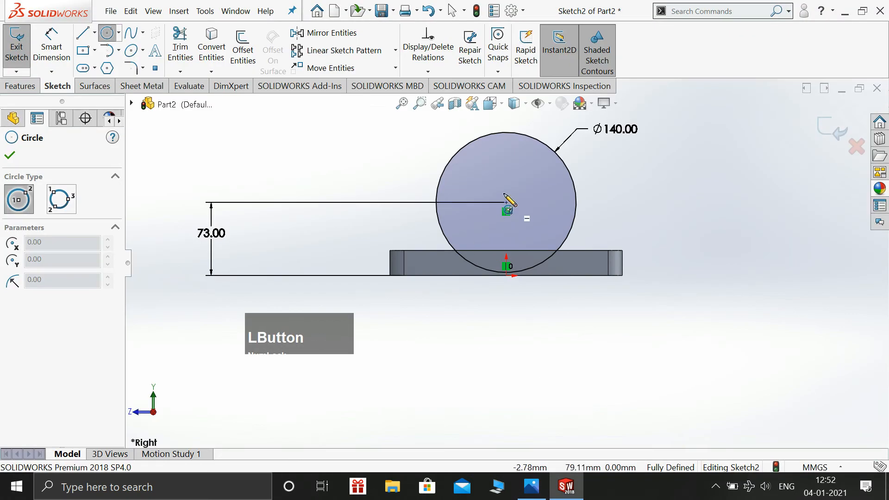
left_click(506, 202)
left_click(537, 219)
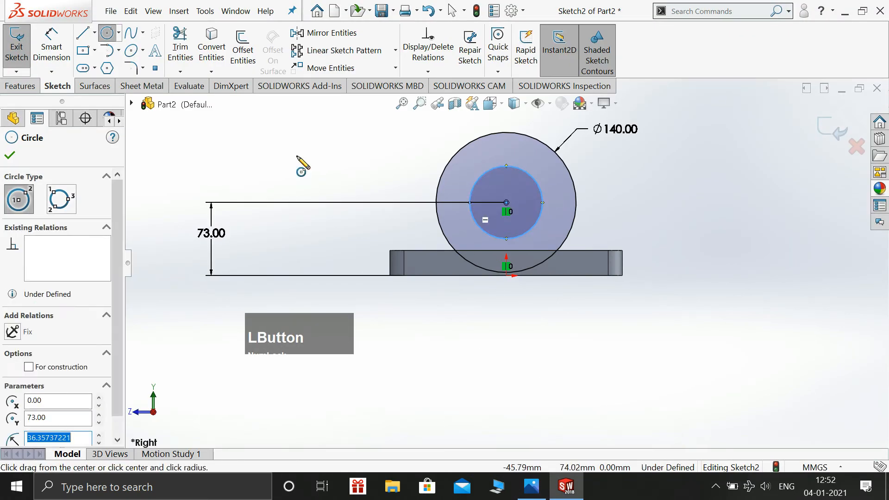
key("Escape")
Step: Dimension the inner circle's diameter to 76.20 mm and exit the sketch
left_click(58, 52)
left_click(541, 200)
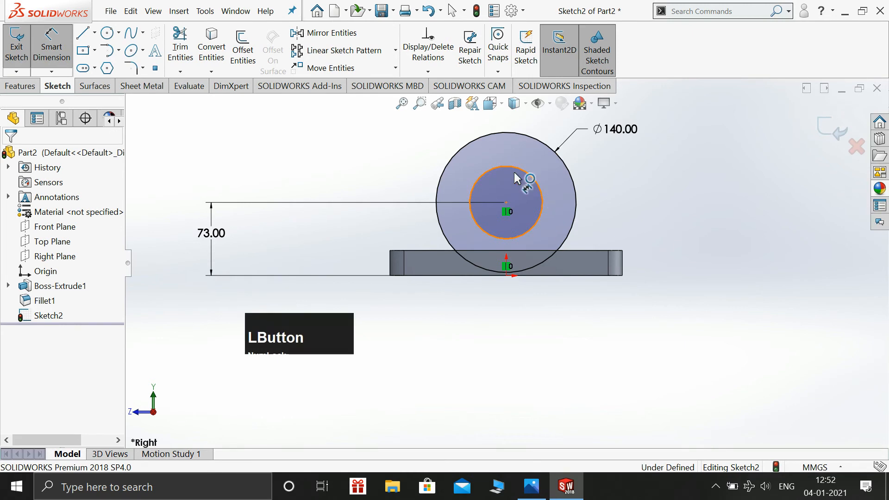
left_click(345, 145)
type("76.20")
key("Return")
key("Escape")
key("Escape")
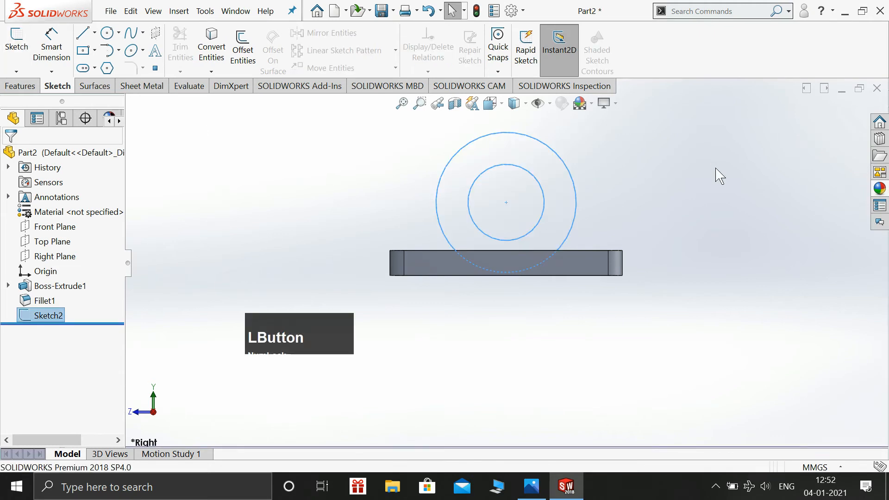
Step: Start a Boss-Extrude of the two-circle housing sketch using the Mid Plane end condition
key("space")
left_click(764, 158)
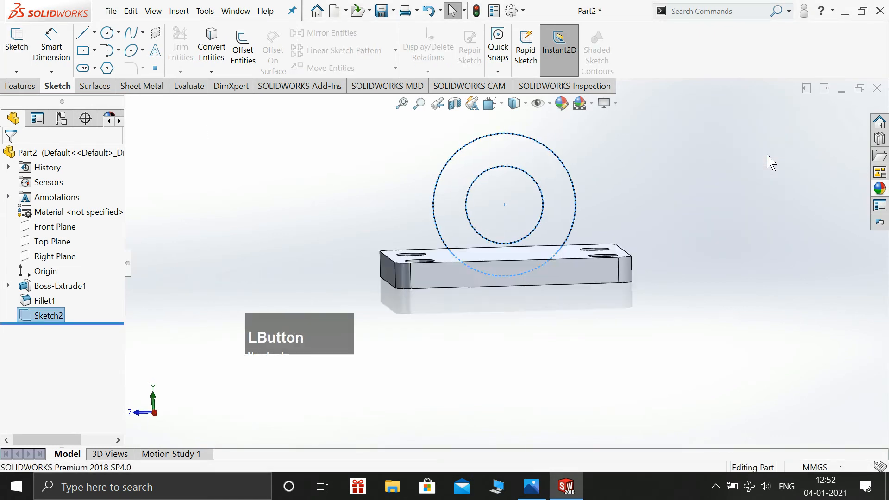
left_click(19, 86)
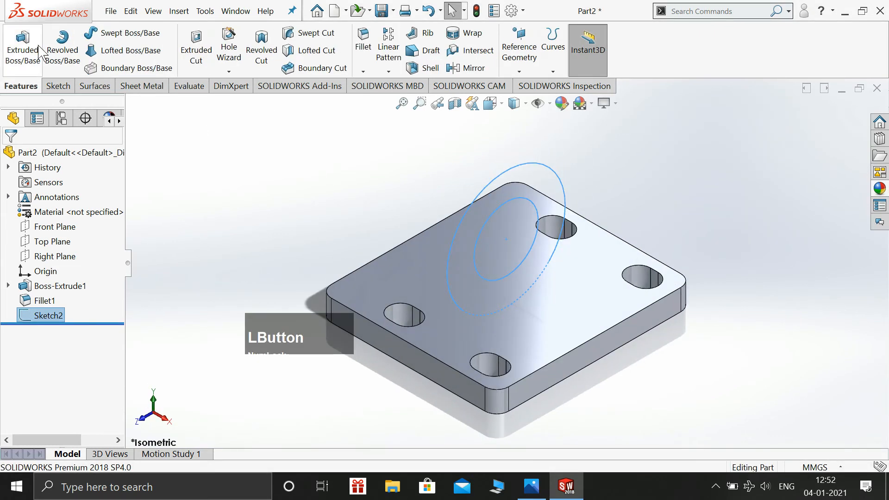
left_click(23, 46)
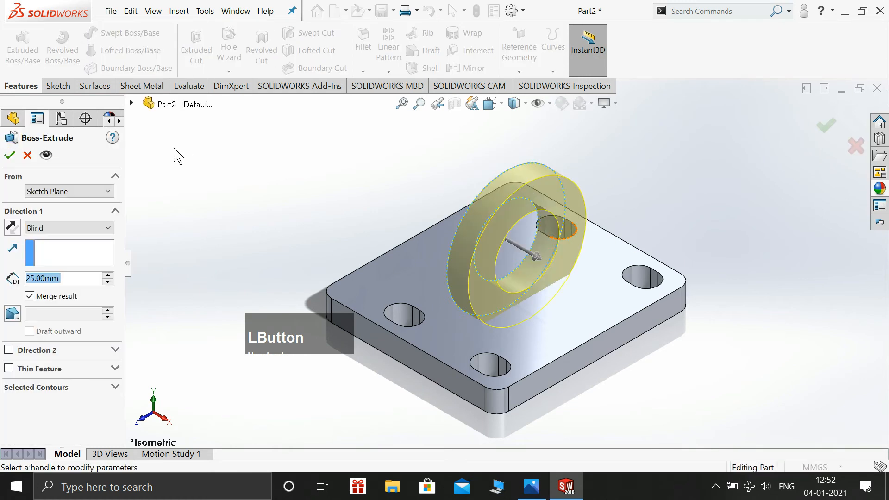
left_click(55, 230)
left_click(39, 299)
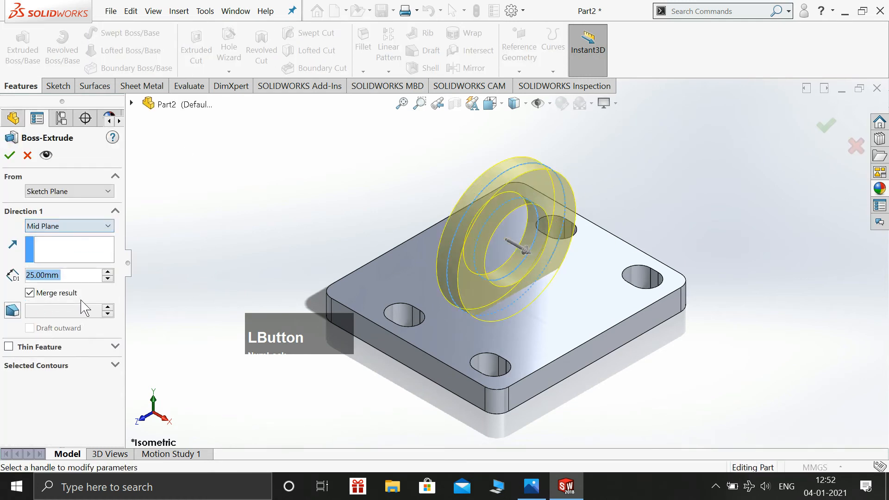
Step: Check the housing length in the reference drawing in Photos, set the extrusion depth to 240 mm and finish the extrusion
left_click(522, 493)
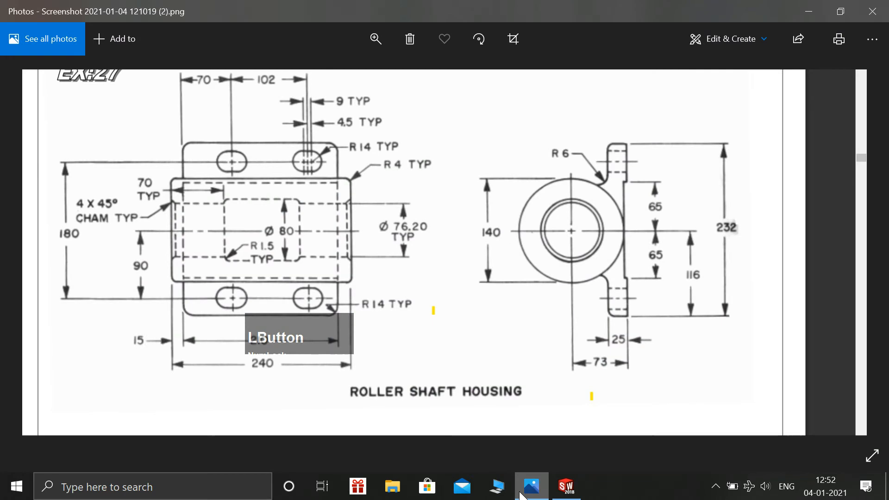
left_click(522, 494)
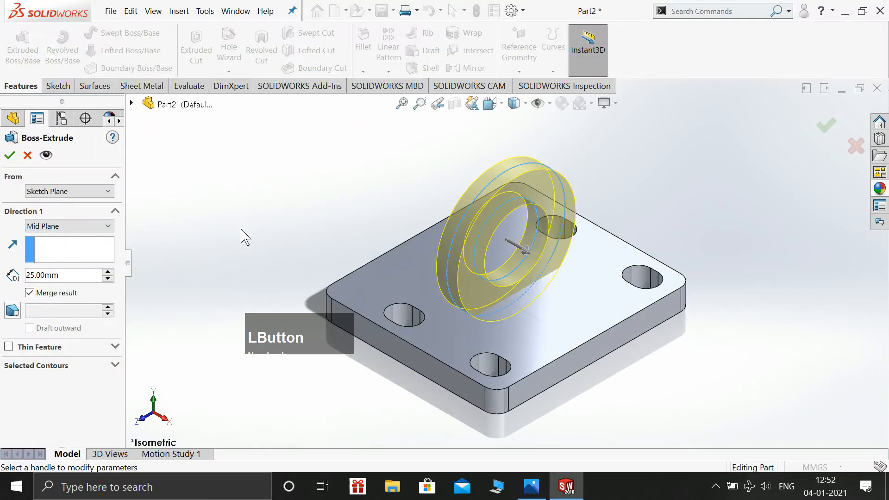
double_click(74, 275)
type("240")
key("Return")
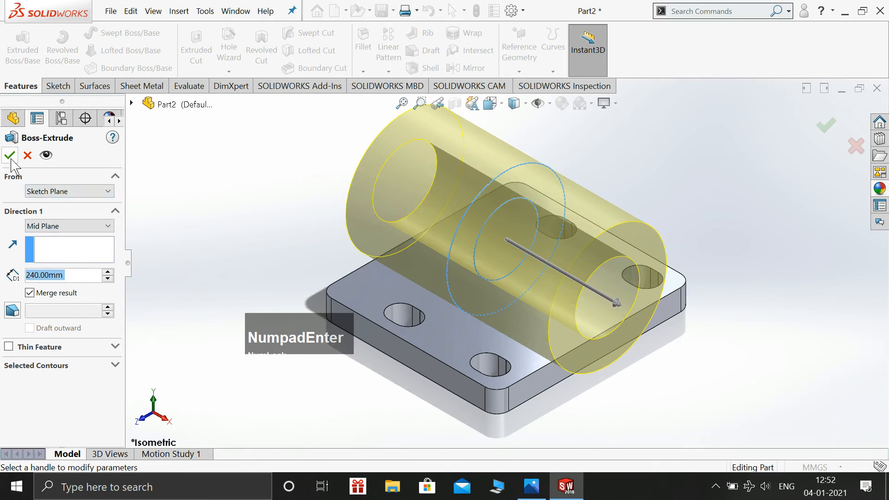
left_click(10, 156)
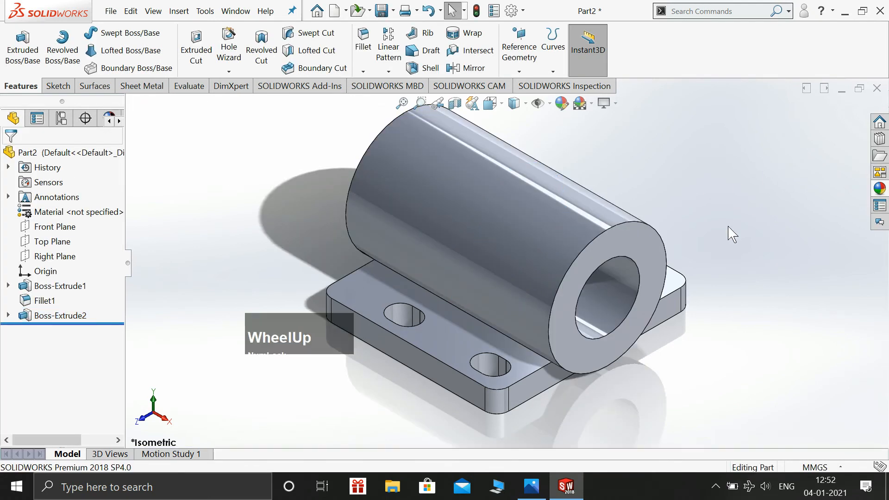
scroll(730, 233, "up", 3)
left_click(701, 229)
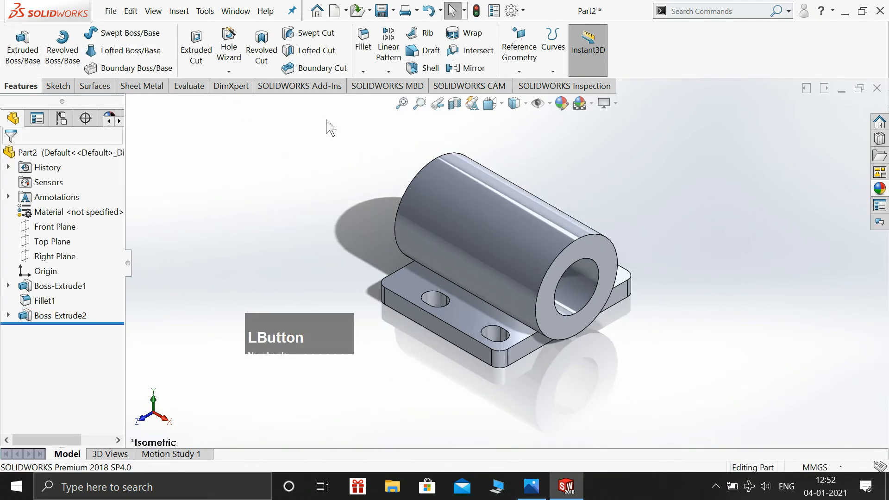
Step: Start a sketch on the Right Plane and draw a circle about 105 mm in diameter concentric with the bore
left_click(58, 87)
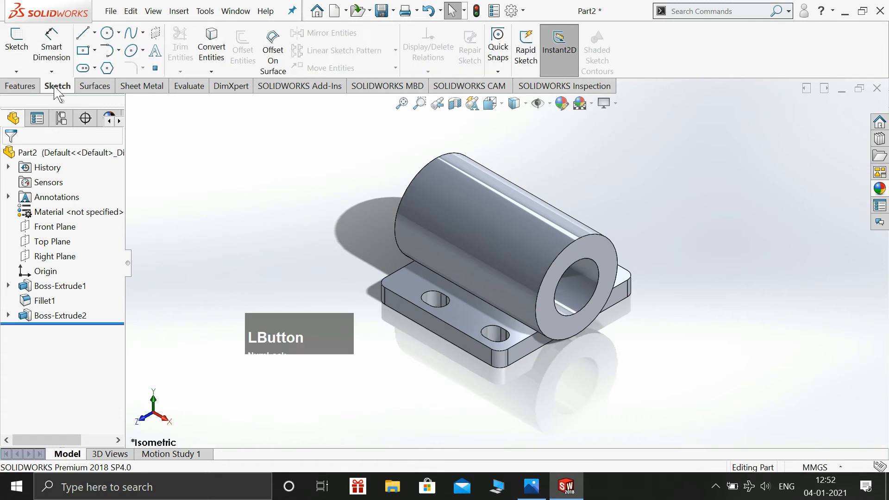
left_click(15, 46)
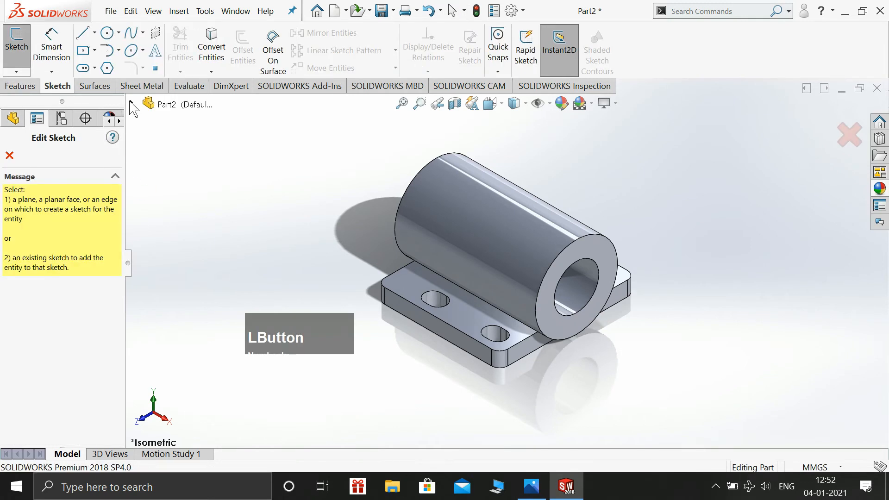
left_click(131, 105)
left_click(187, 210)
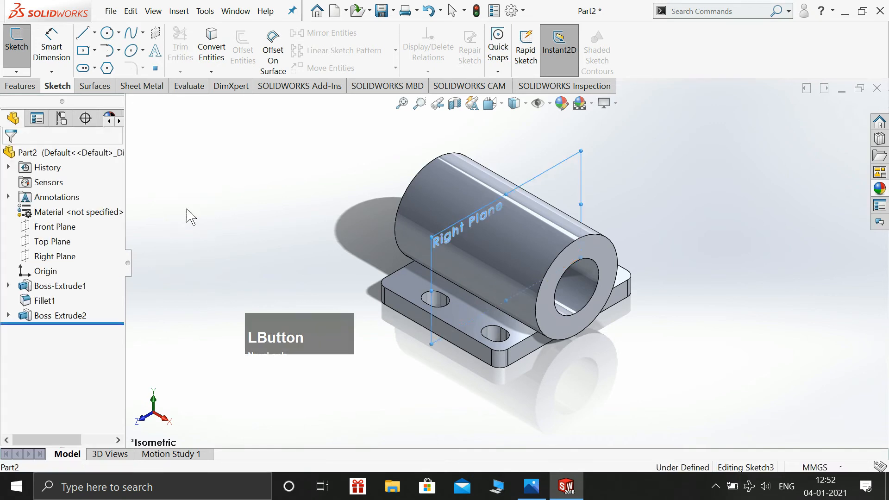
key("space")
left_click(295, 228)
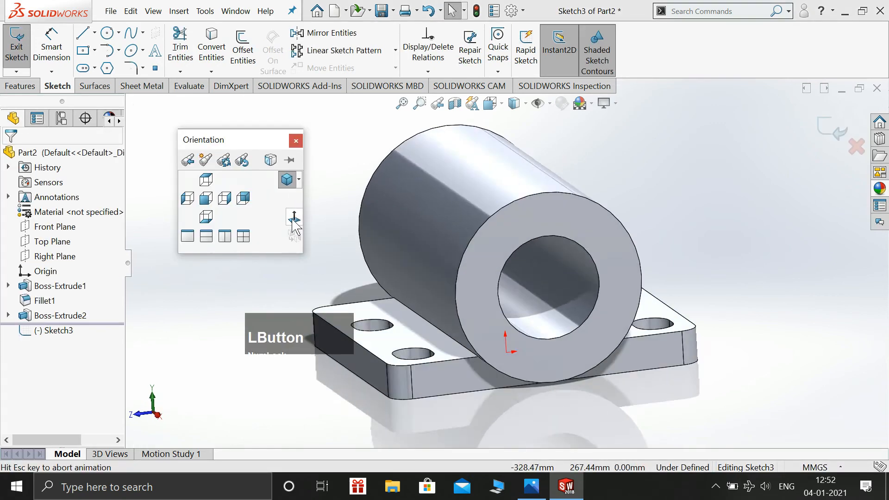
left_click(107, 33)
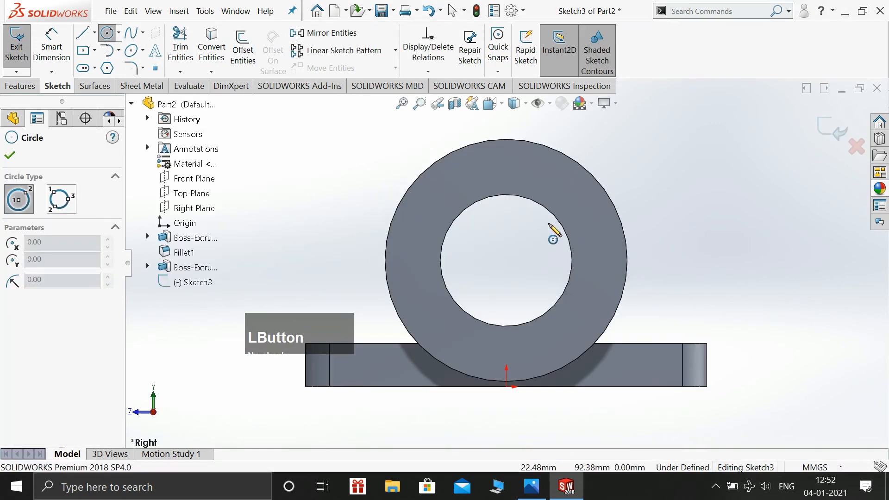
left_click(506, 261)
left_click(594, 282)
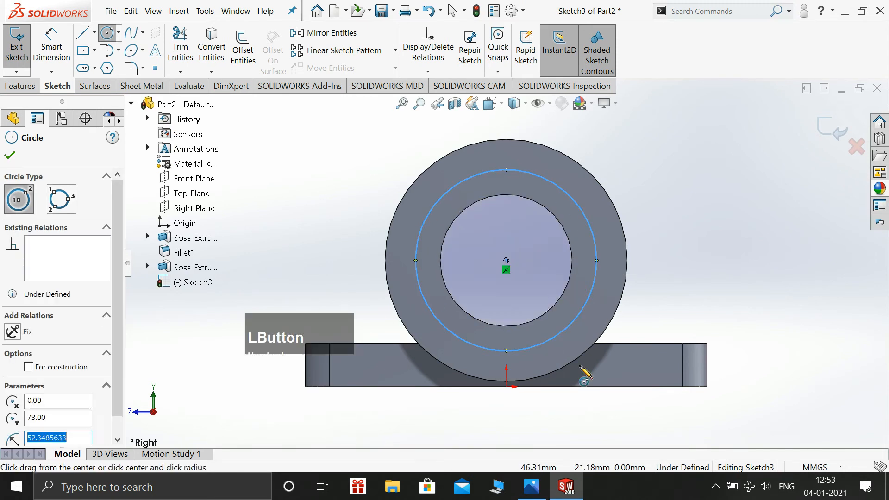
Step: Check the recess diameter in the reference drawing in Photos, dimension the circle's diameter to 80 mm and exit the sketch
left_click(527, 493)
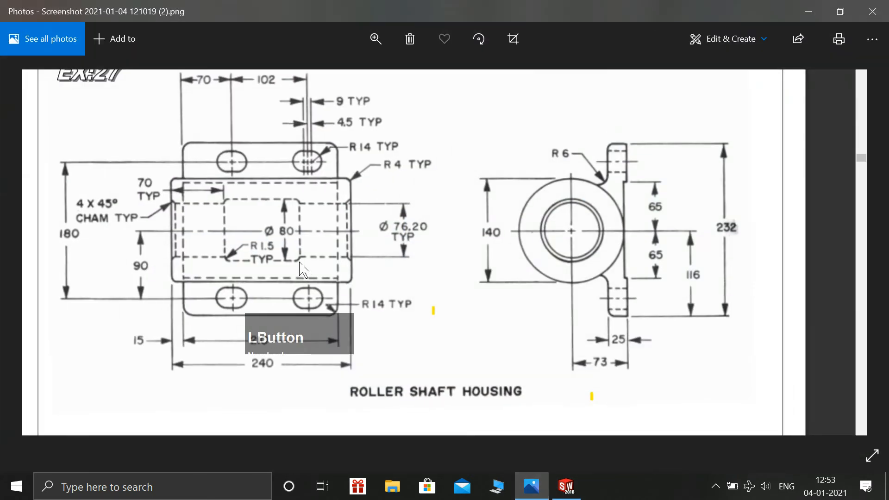
left_click(543, 473)
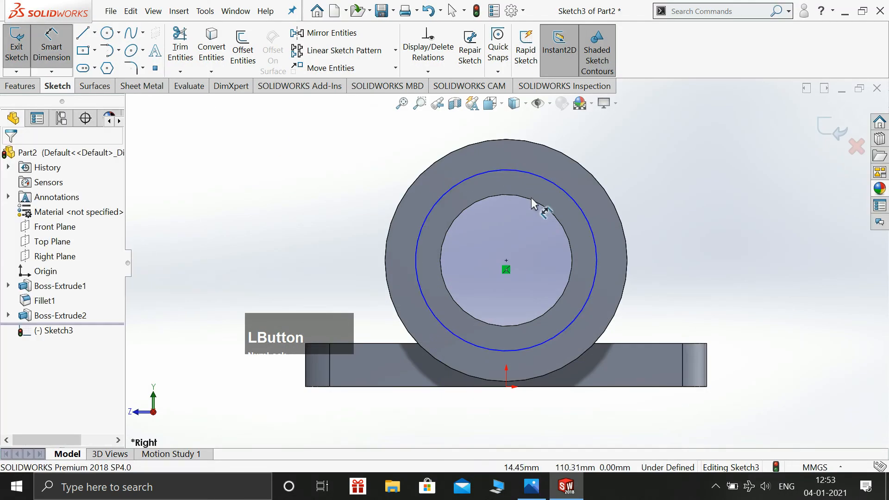
left_click(560, 190)
left_click(698, 155)
type("80")
key("KP_Enter")
key("Escape")
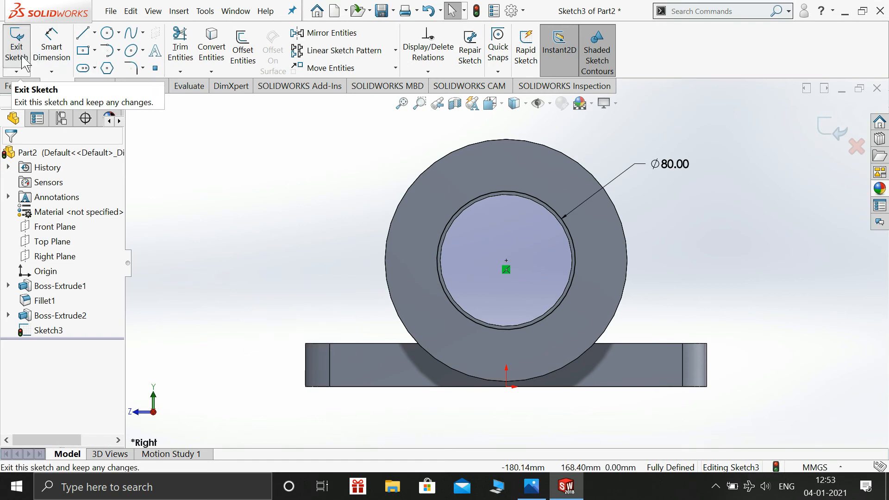
left_click(21, 60)
Step: Extrude-cut the 80 mm circle with Mid Plane to a depth of 100 mm, checking the recess length in the reference drawing in Photos
key("space")
left_click(362, 158)
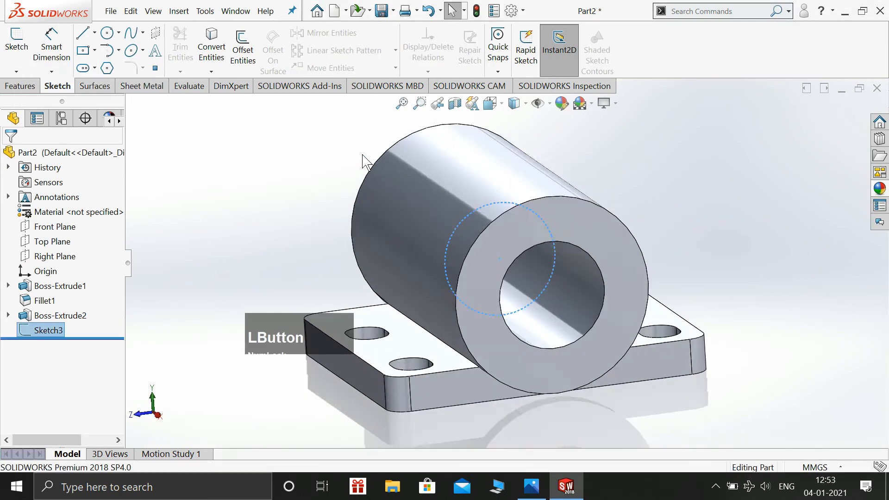
left_click(23, 87)
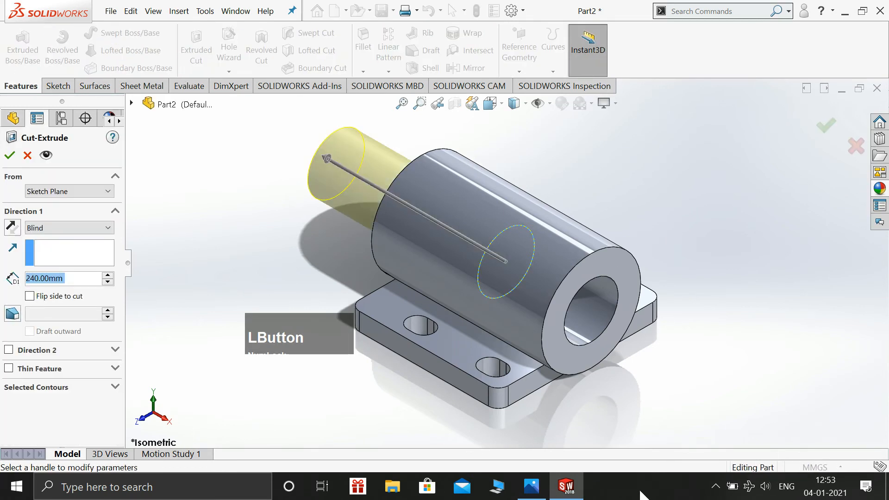
left_click(68, 228)
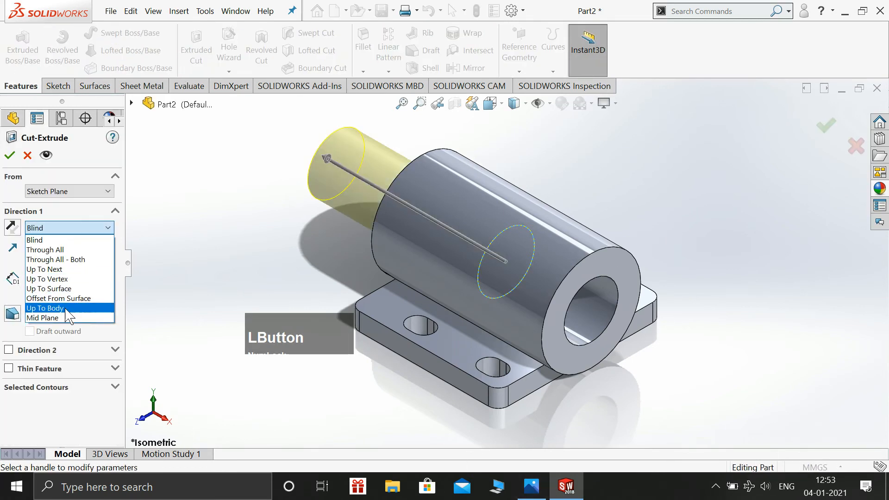
left_click(46, 319)
left_click(525, 486)
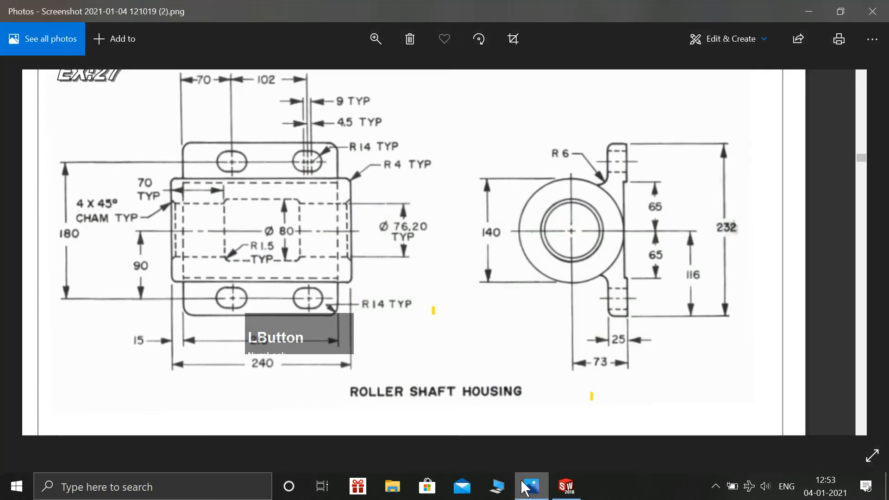
left_click(525, 486)
double_click(68, 276)
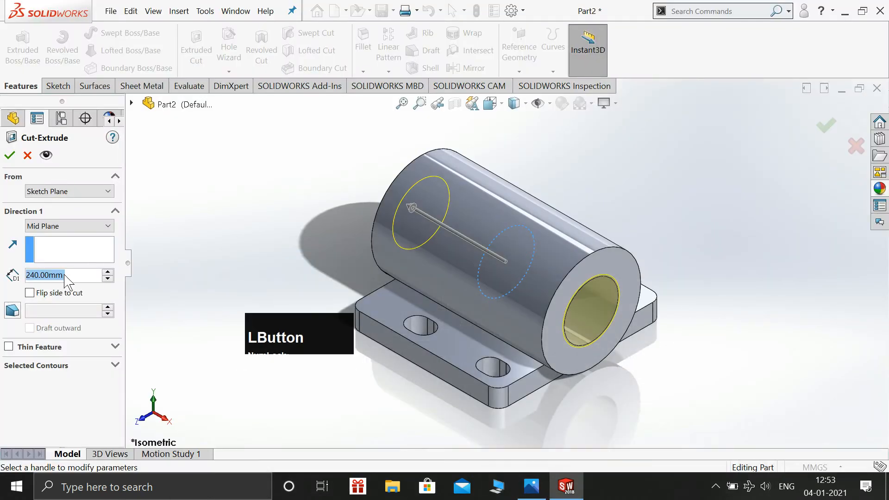
type("100")
key("KP_Enter")
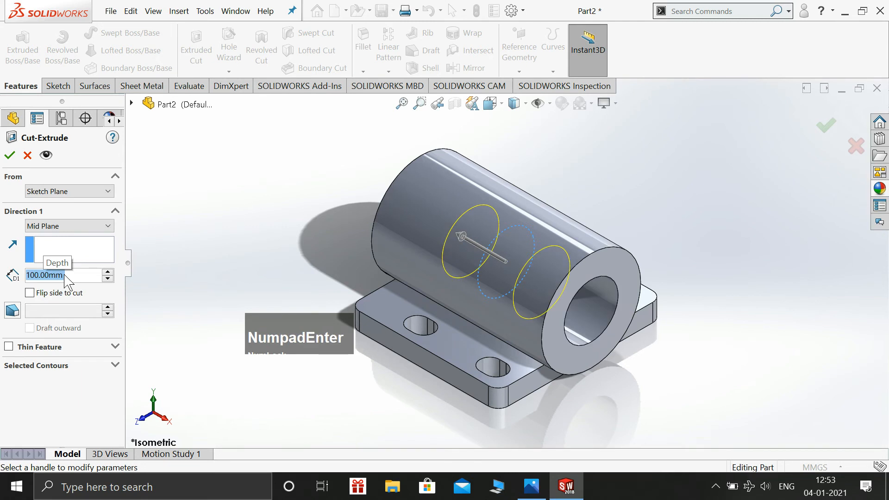
left_click(10, 158)
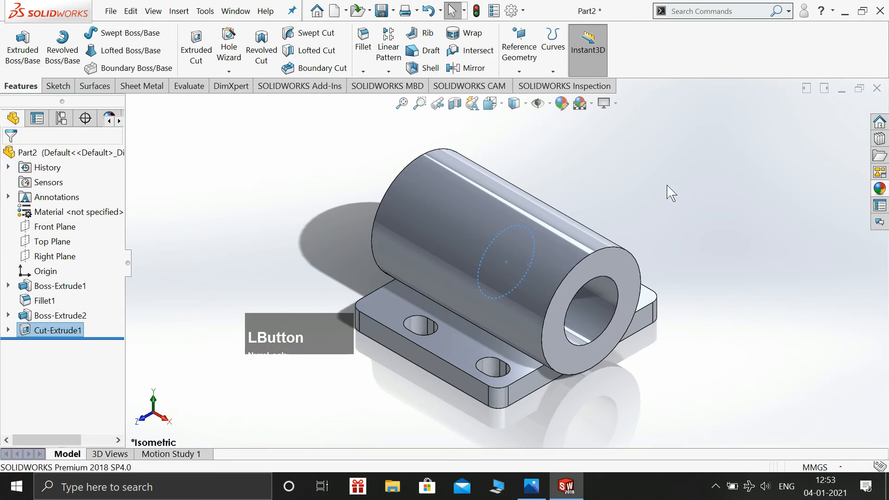
Step: Start a Fillet and set its radius to 1.5 mm, checking the recess radius in the reference drawing in Photos
middle_click_drag(714, 275, 691, 234)
left_click(364, 49)
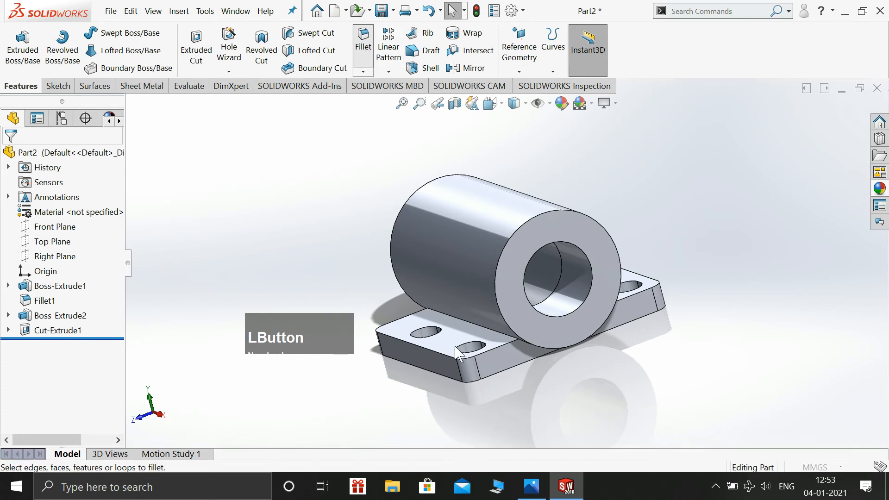
left_click(531, 488)
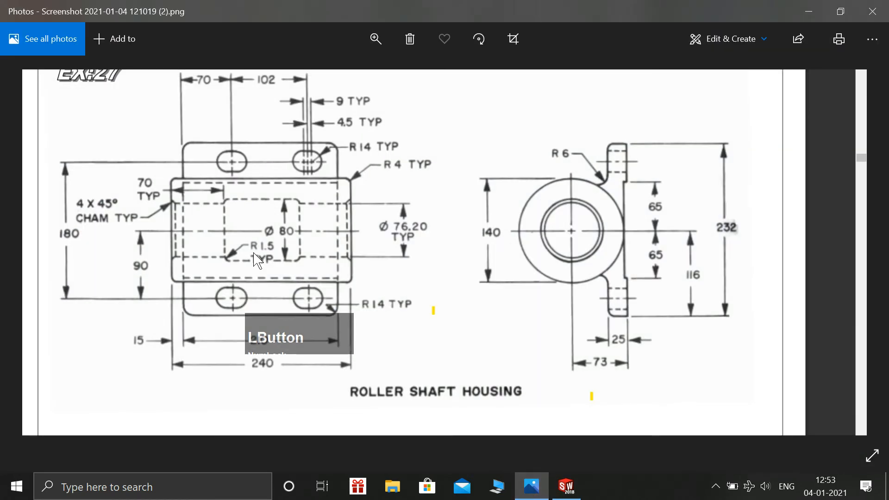
left_click(528, 484)
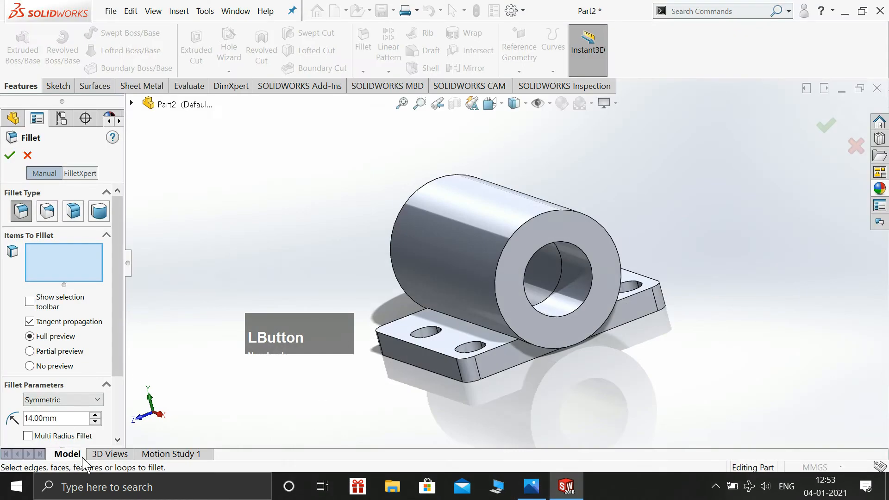
double_click(67, 419)
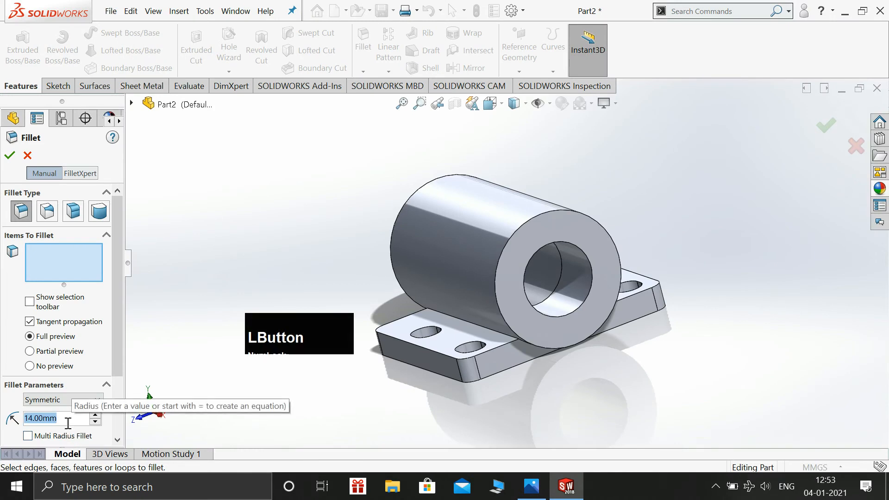
type("10")
key("BackSpace")
type(".5")
key("Return")
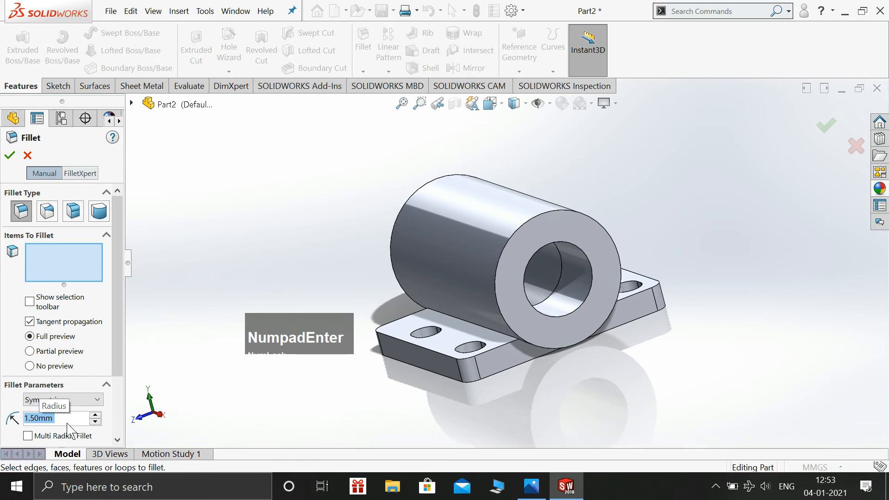
Step: Select the 80 mm circular edge at one end of the recess inside the bore for the fillet
middle_click_drag(686, 240, 541, 297)
scroll(507, 288, "down", 5)
scroll(506, 288, "down", 2)
left_click(510, 271)
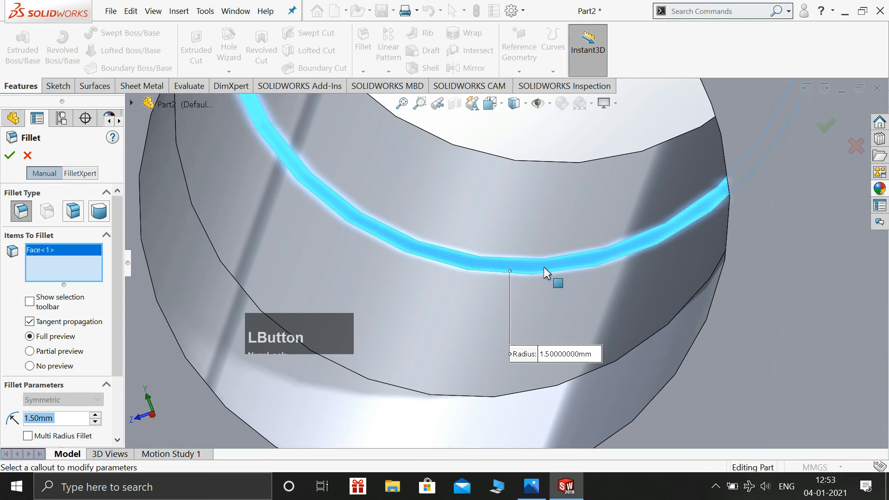
left_click(544, 269)
left_click(525, 272)
left_click(524, 272)
left_click(532, 274)
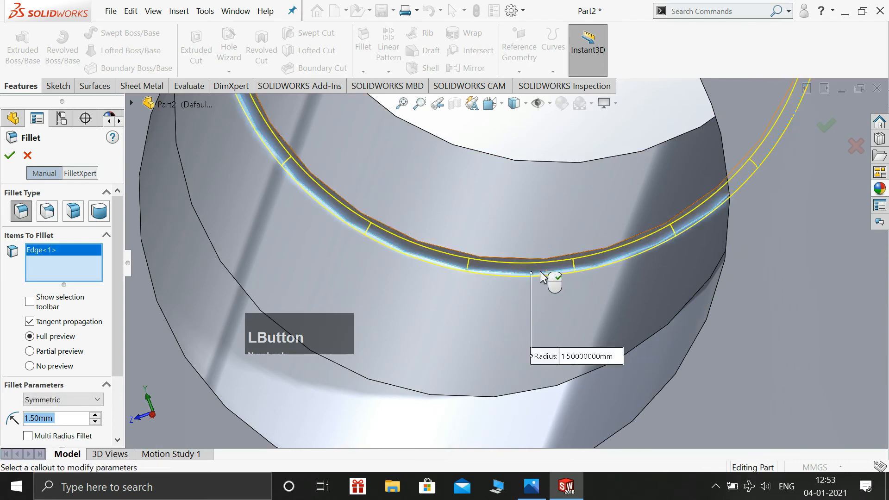
Step: Add the 80 mm circular edge at the recess's opposite end and apply the 1.5 mm fillet
scroll(557, 277, "up", 3)
middle_click_drag(815, 159, 820, 179)
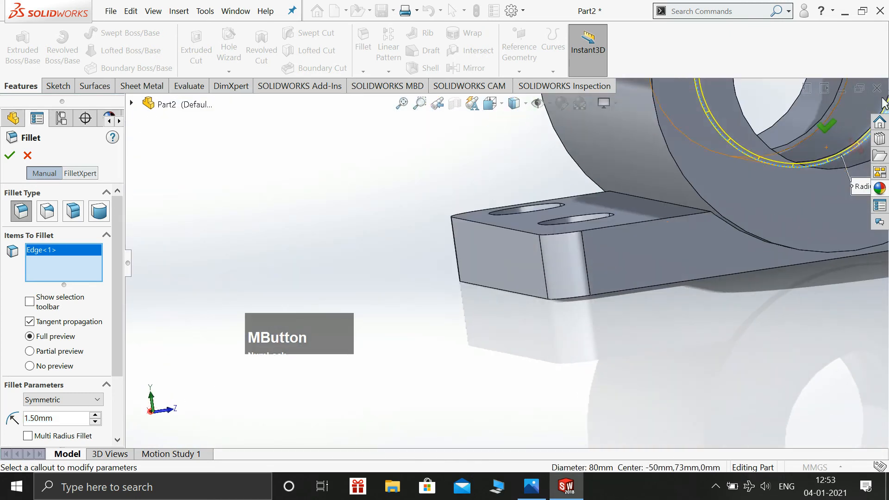
left_click(842, 116)
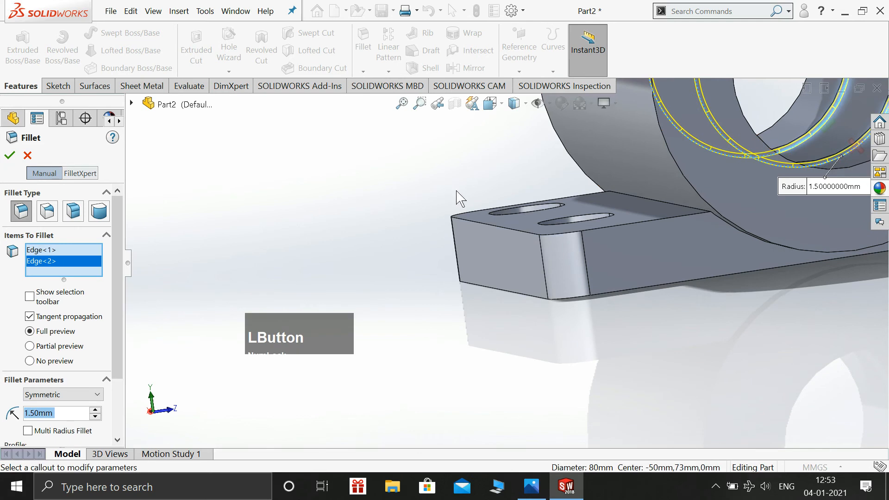
left_click(10, 156)
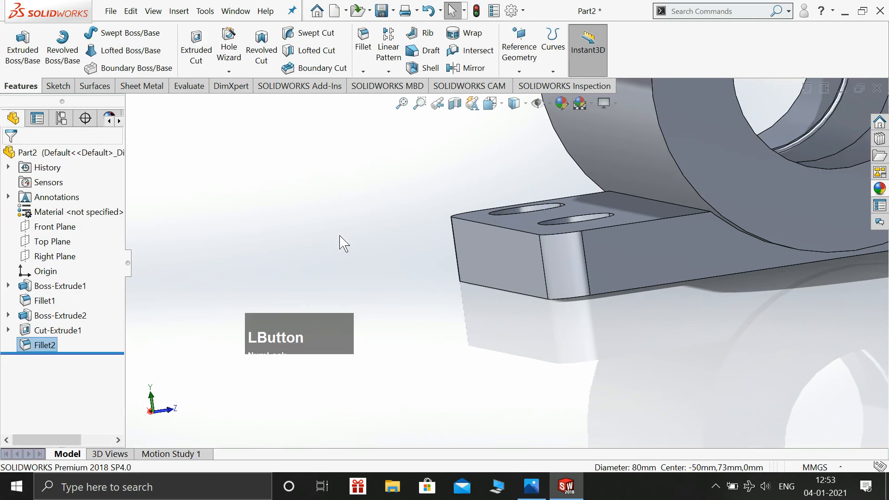
Step: Start a center rectangle sketch on the base plate's end face beneath the cylinder's open end, viewed square-on
key("space")
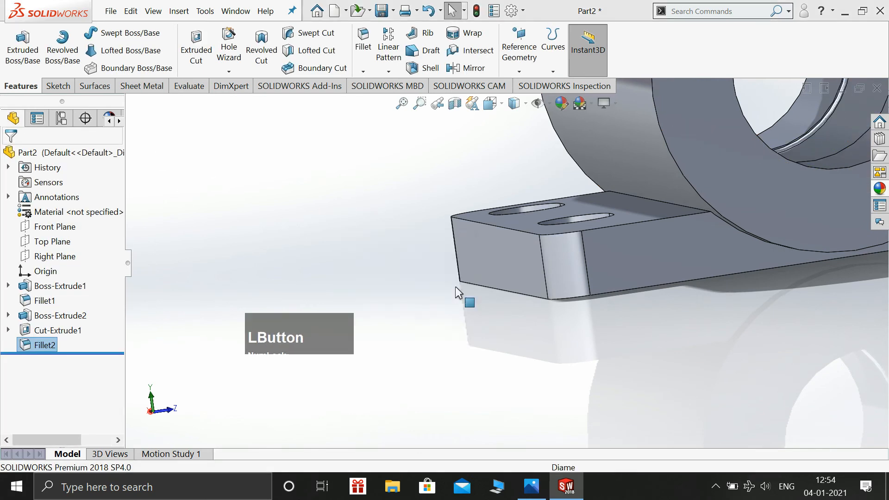
left_click(455, 287)
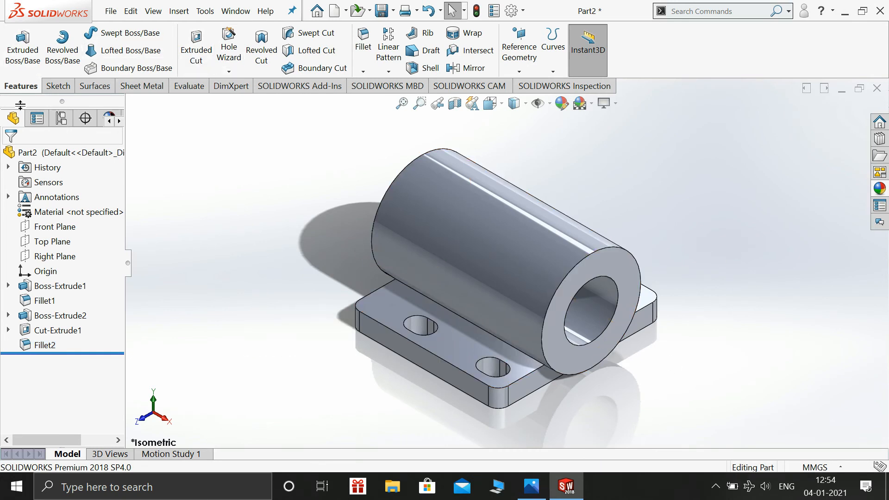
left_click(44, 88)
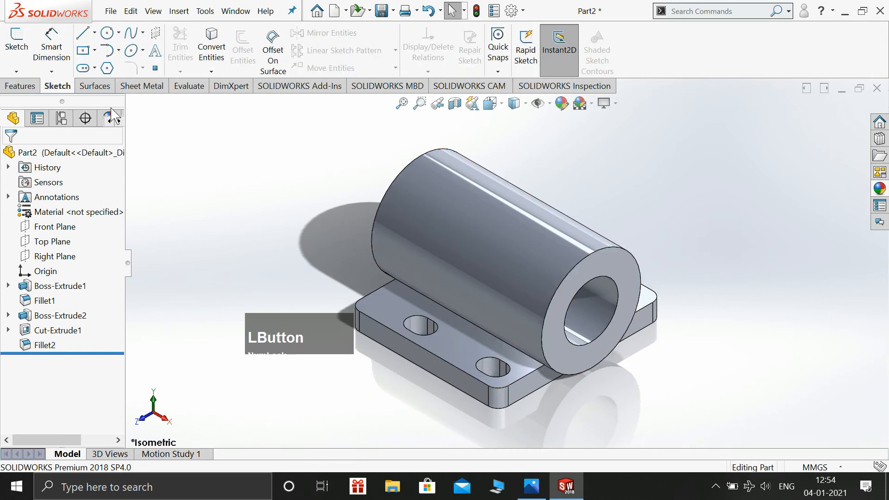
left_click(539, 380)
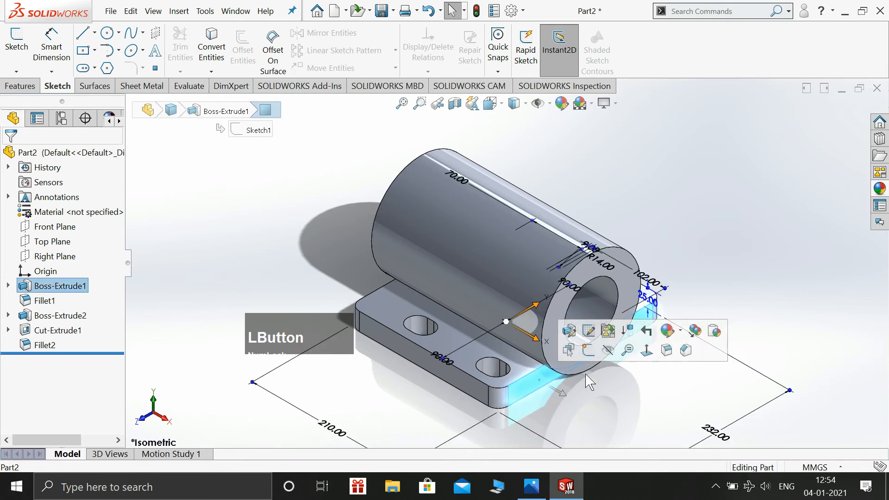
key("space")
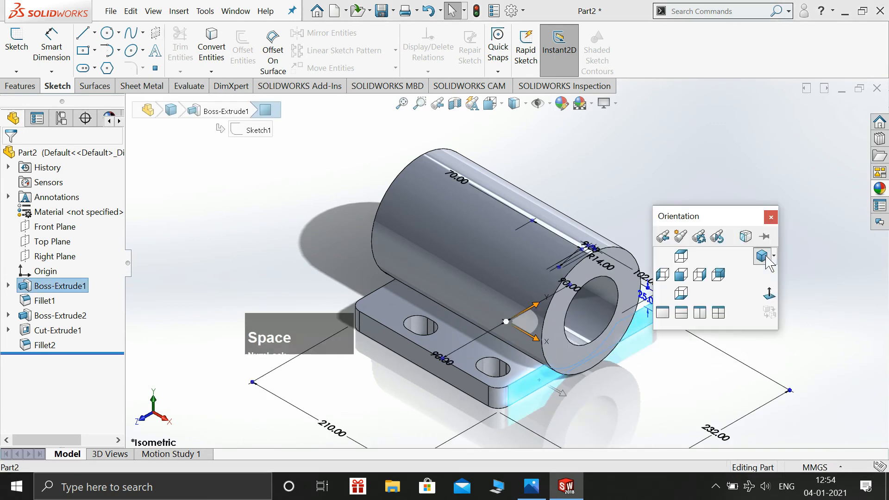
left_click(769, 295)
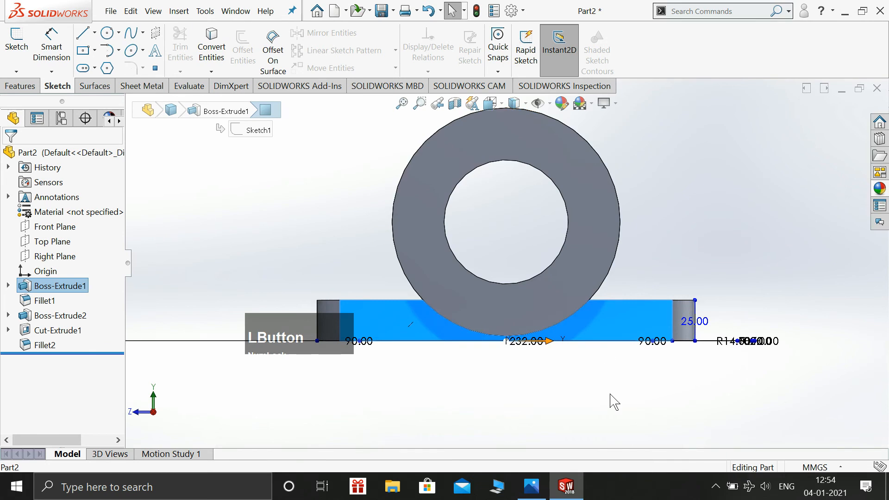
left_click(613, 402)
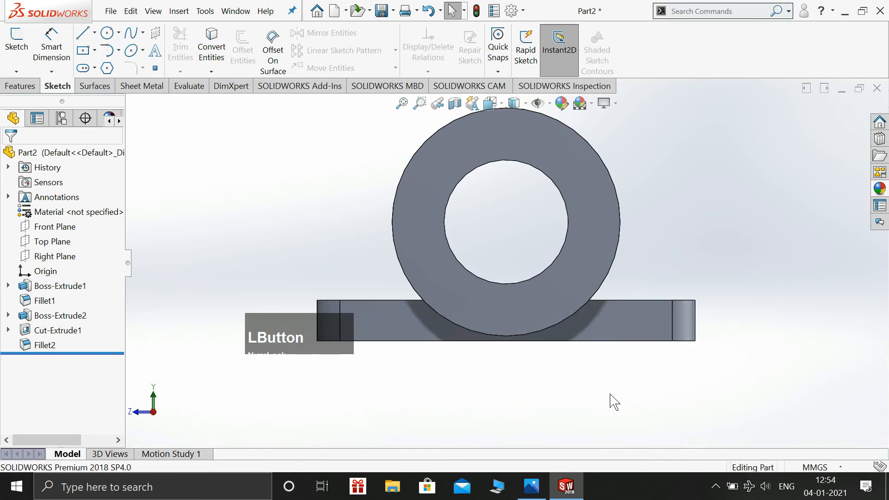
left_click(85, 55)
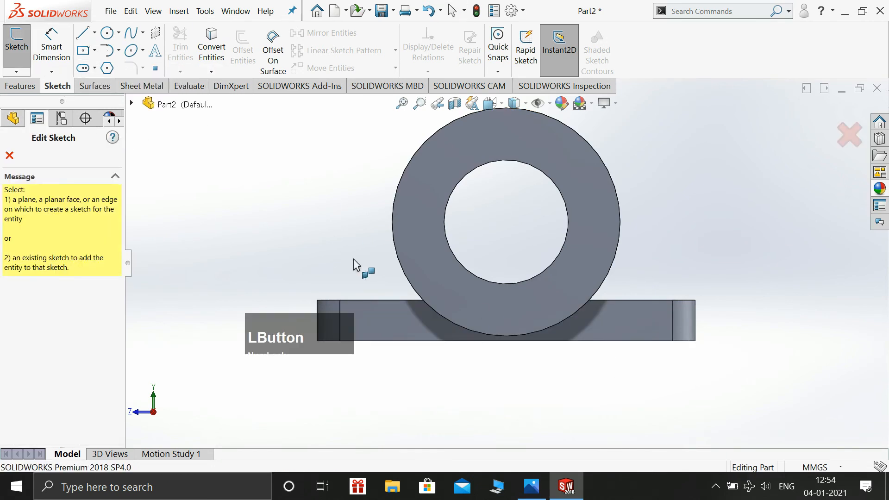
scroll(482, 252, "down", 5)
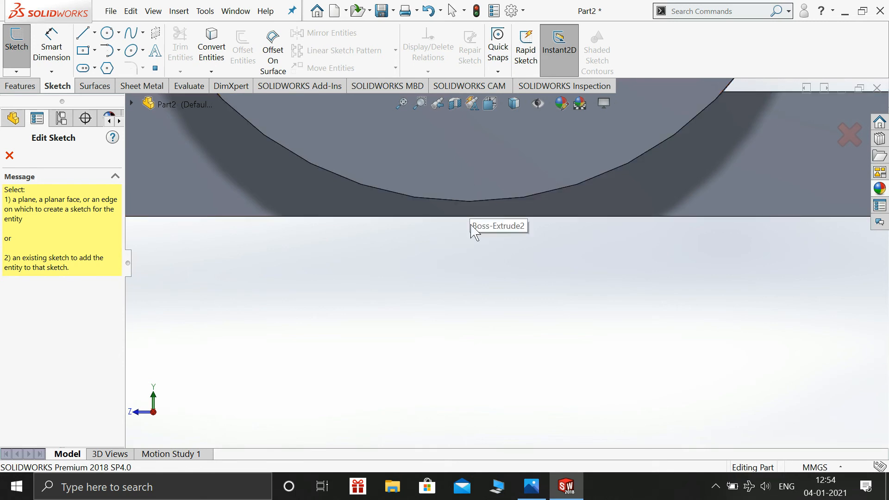
scroll(453, 309, "down", 1)
scroll(453, 309, "up", 4)
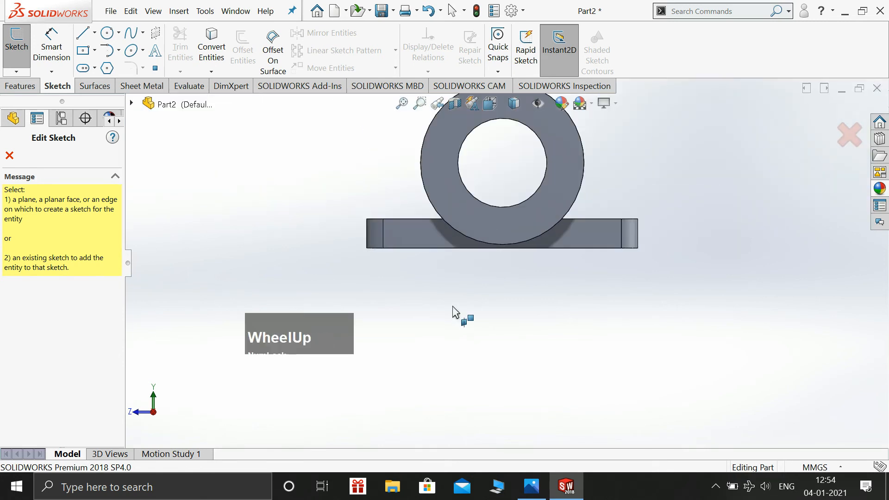
left_click(440, 243)
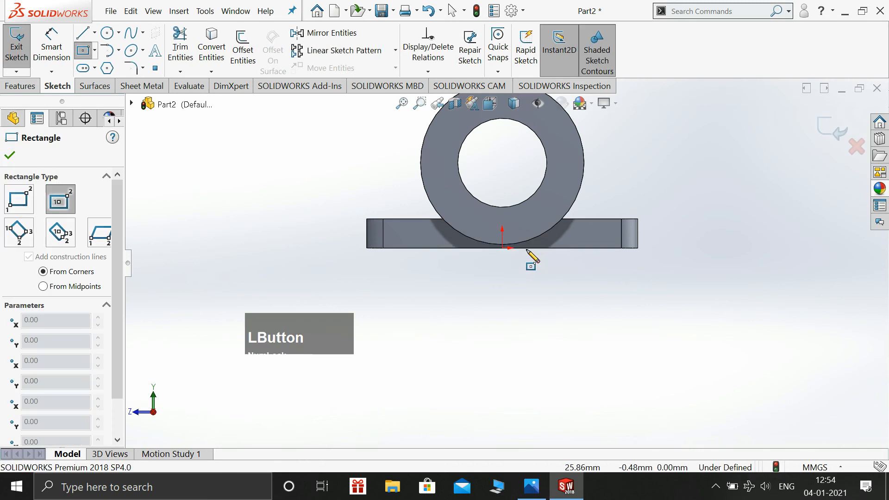
Step: Sketch a center rectangle about 89 mm wide and 4 mm high, centred on the origin at the base plate's bottom edge
scroll(502, 247, "down", 1)
scroll(502, 247, "down", 2)
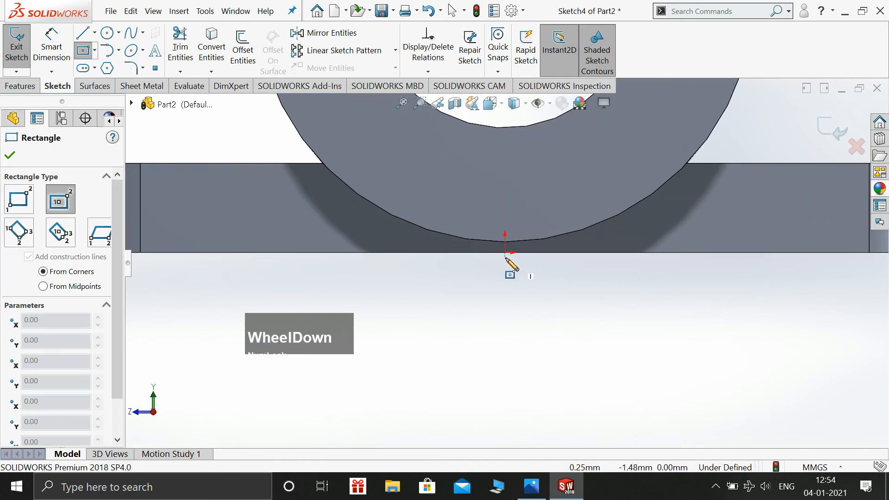
left_click(505, 253)
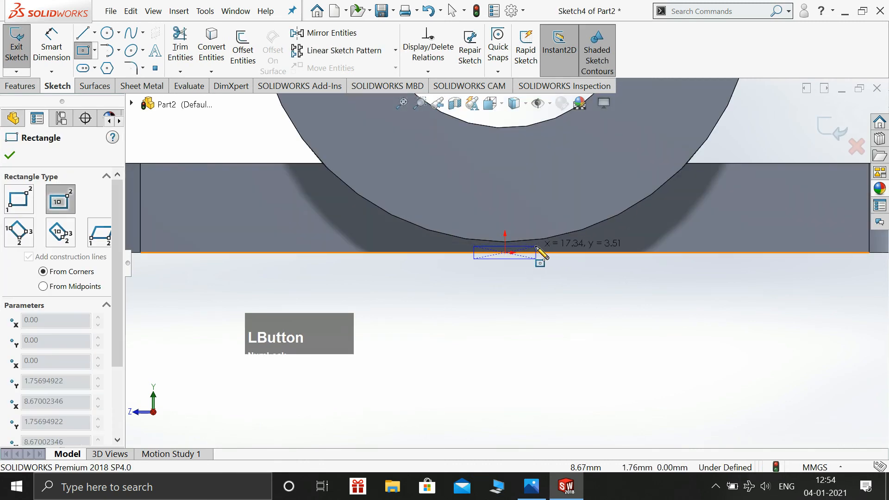
left_click(664, 246)
key("Escape")
Step: Dimension the rectangle's width and set it to 130 mm
left_click(51, 46)
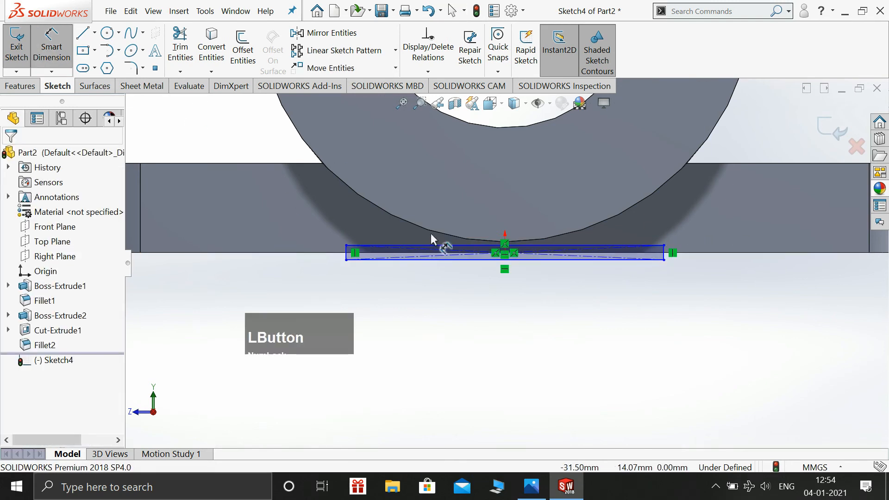
left_click(471, 260)
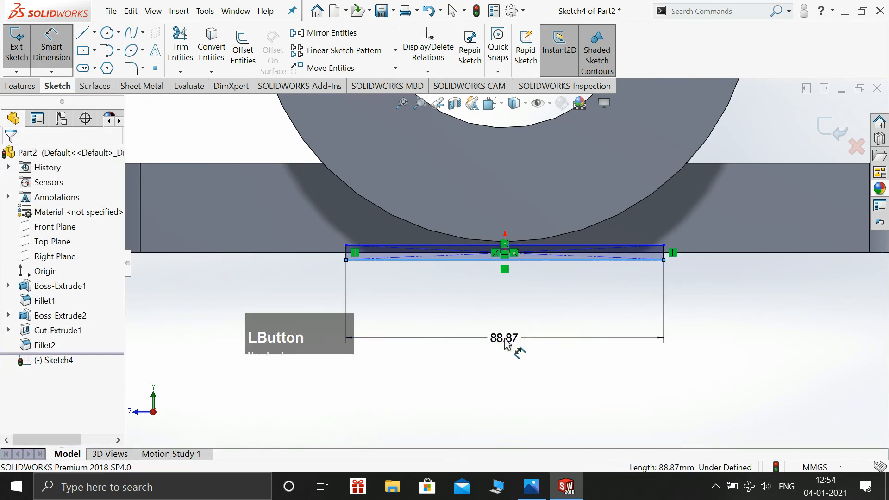
left_click(505, 338)
type("130")
key("KP_Enter")
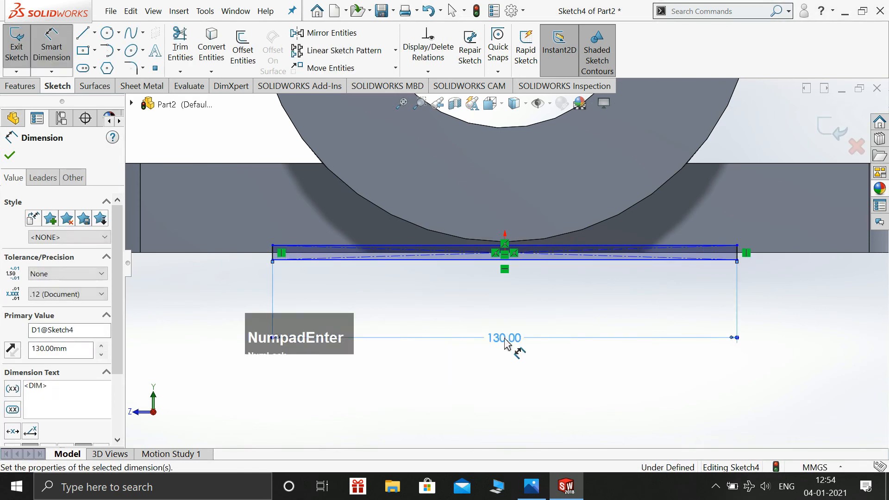
key("Escape")
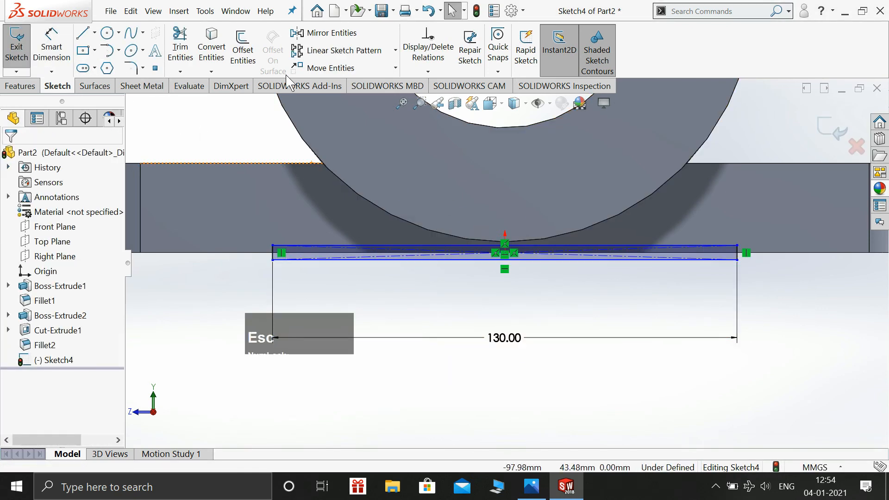
Step: Draw a vertical centerline from the bore's centre down to the midpoint of the rectangle's upper edge
scroll(543, 245, "down", 3)
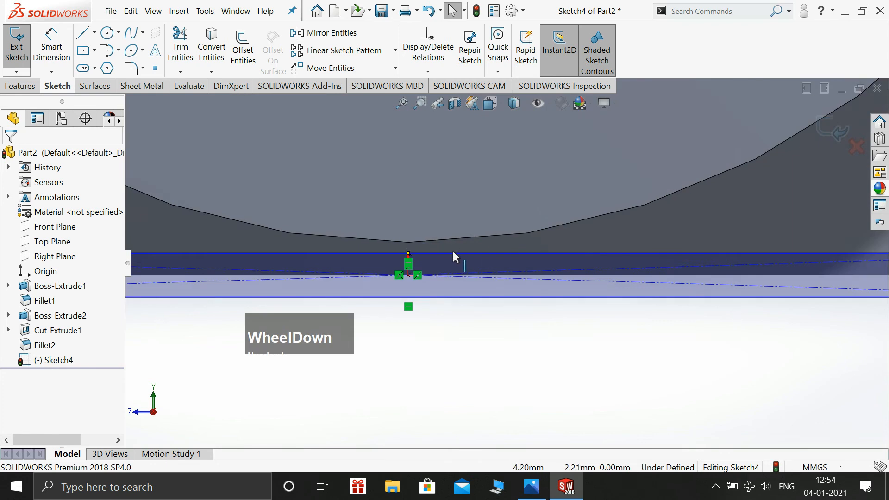
scroll(457, 252, "down", 2)
scroll(428, 273, "up", 3)
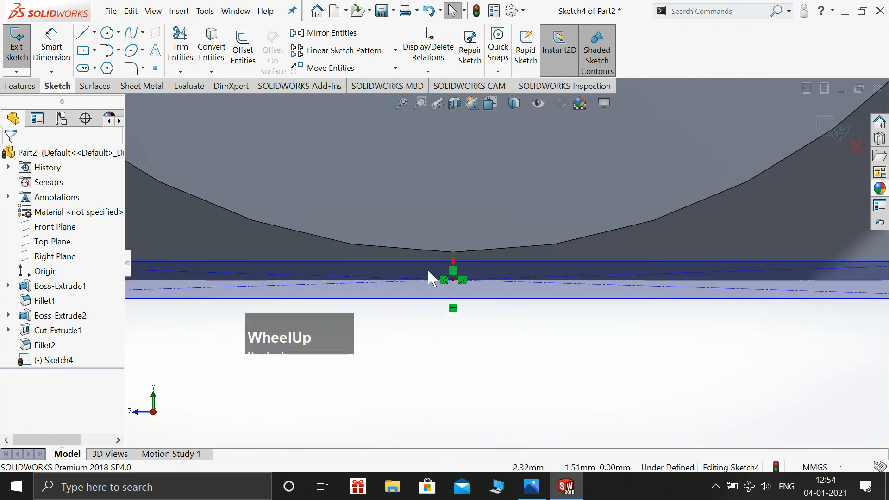
scroll(427, 270, "up", 2)
left_click(94, 32)
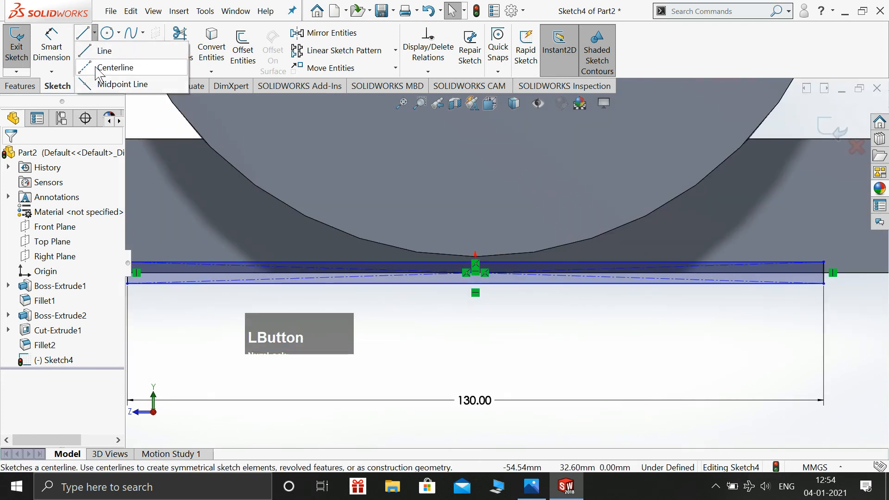
left_click(106, 67)
scroll(500, 264, "up", 5)
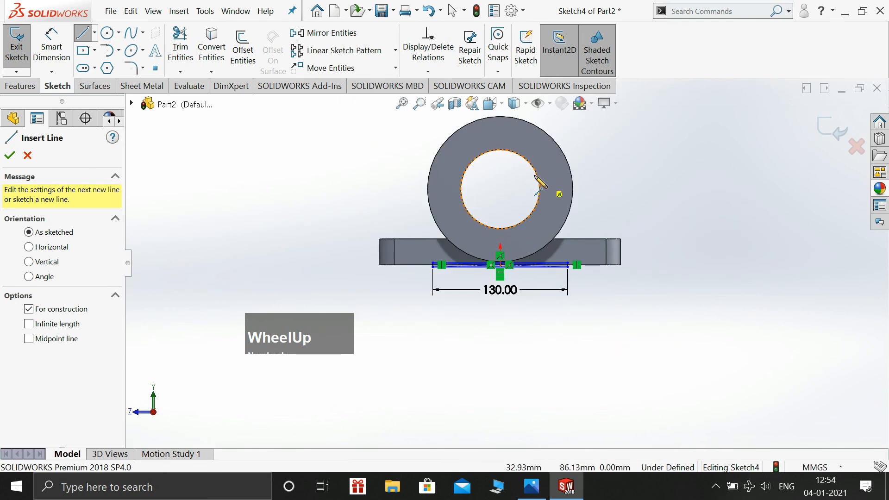
left_click(500, 189)
scroll(501, 250, "down", 6)
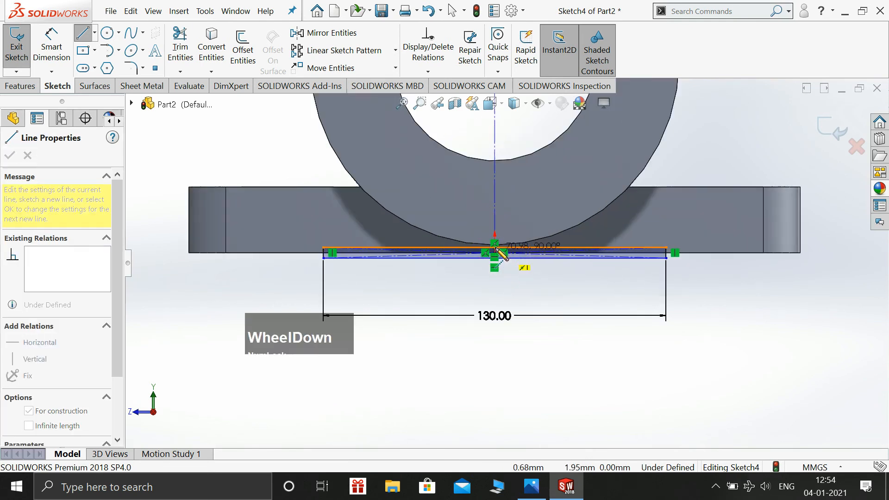
left_click(500, 249)
key("Escape")
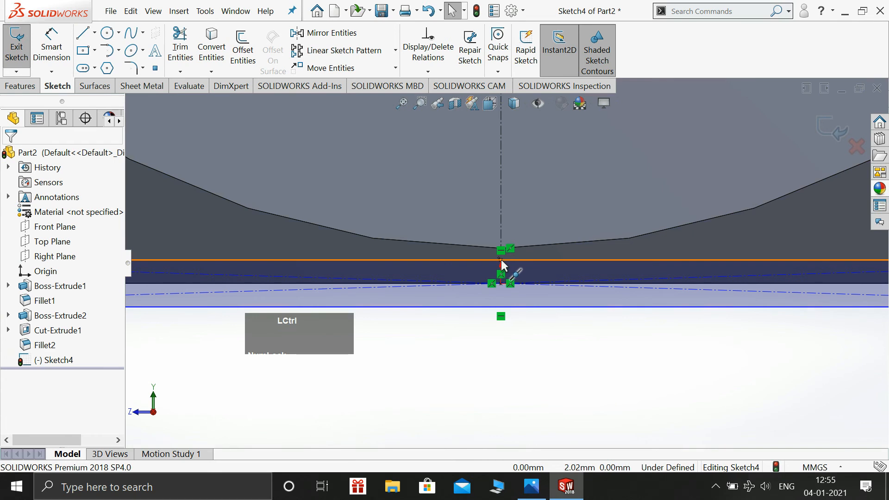
Step: Add a Horizontal relation between the centerline's lower endpoint and the lowest point of the cylinder's outer circle
left_click(501, 261)
scroll(501, 251, "down", 2)
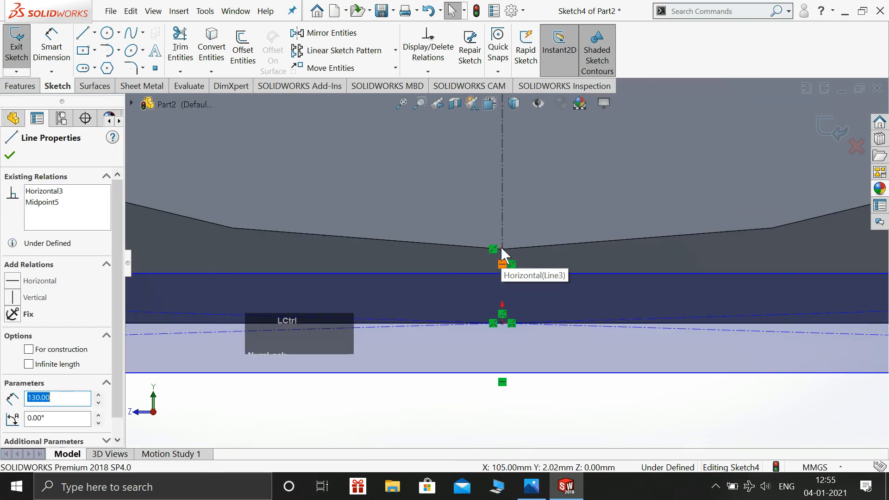
left_click(502, 249, "ctrl")
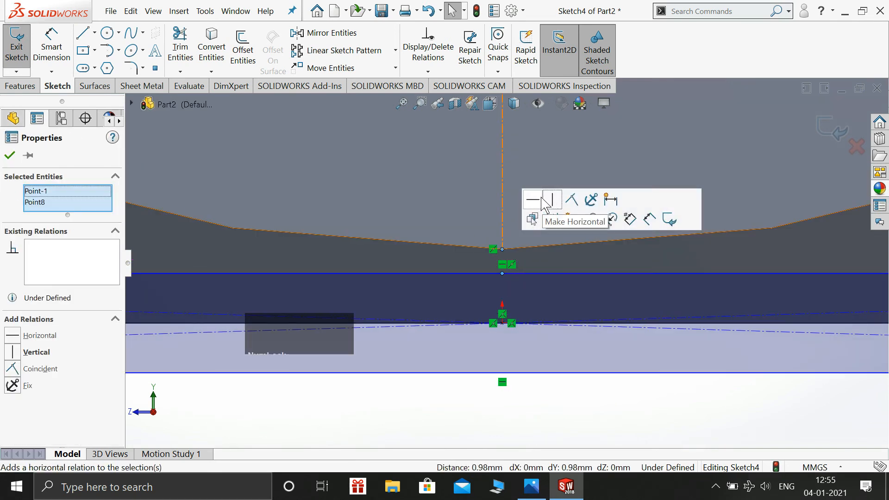
left_click(537, 200)
scroll(538, 284, "up", 4)
key("Escape")
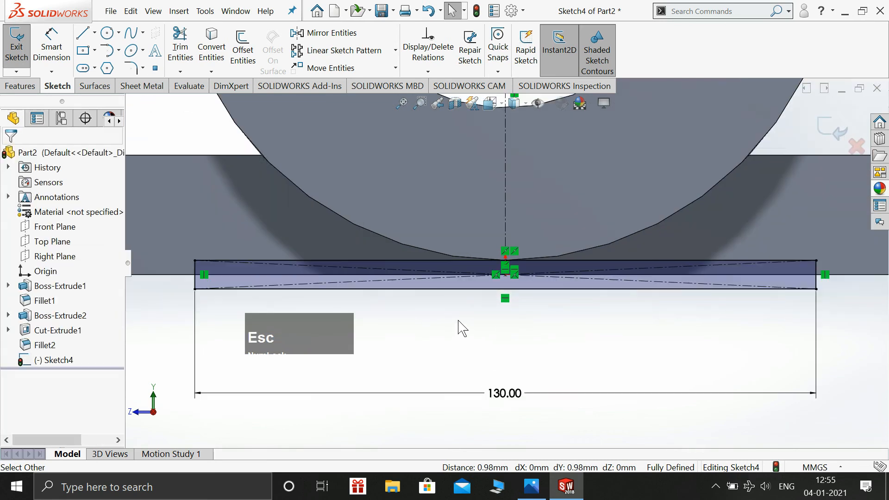
Step: Finish the sketch and extrude-cut the 130 mm wide rectangle Through All along the underside of the base plate
scroll(463, 324, "up", 4)
key("space")
left_click(786, 183)
left_click(828, 134)
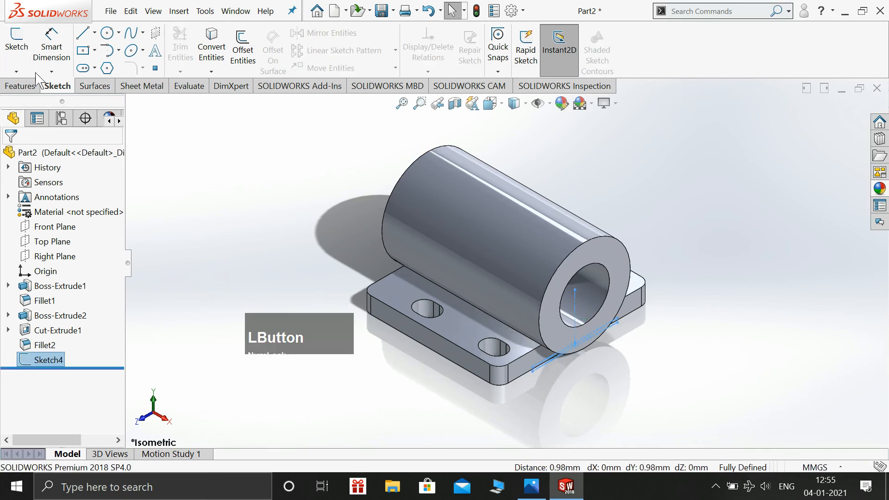
left_click(20, 86)
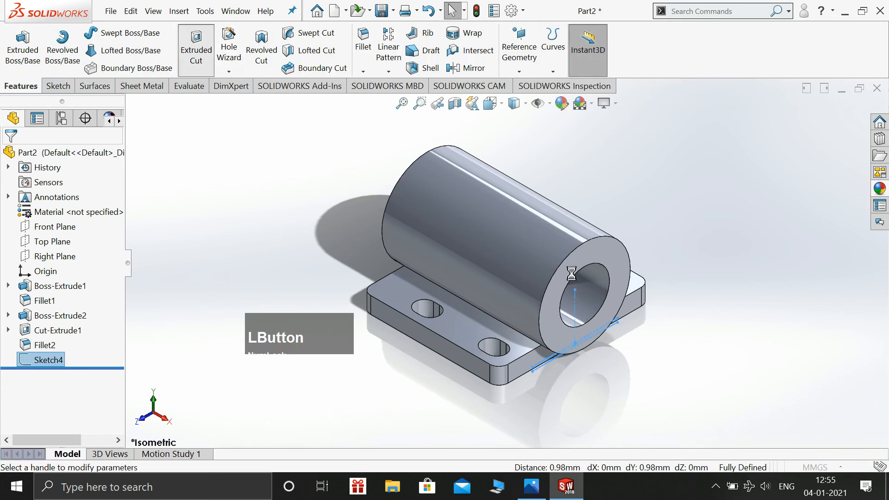
left_click(74, 227)
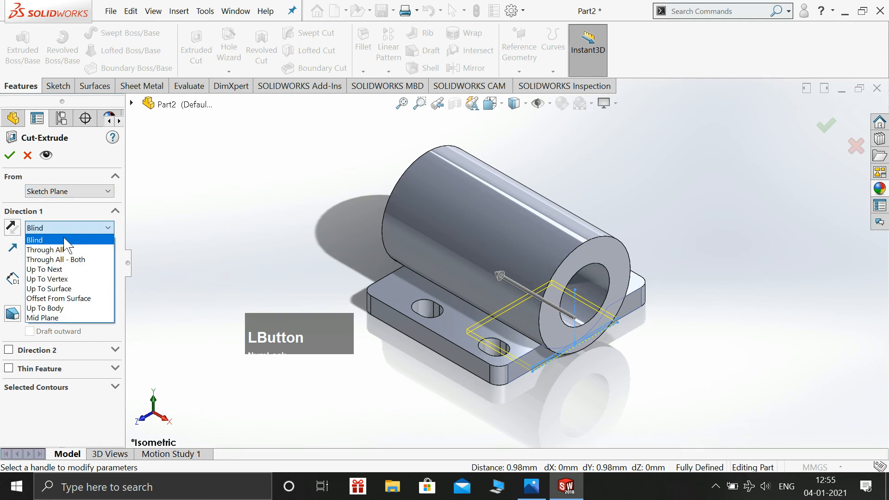
left_click(51, 246)
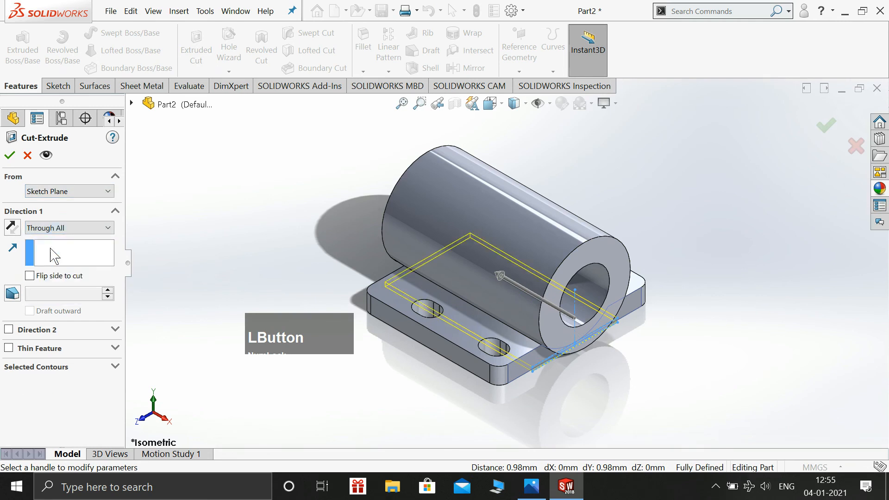
left_click(9, 157)
Step: Apply a 6 mm fillet to the two long edges where the cylinder meets the base plate, one on each side
middle_click_drag(635, 179, 725, 269)
scroll(725, 269, "up", 1)
left_click(366, 39)
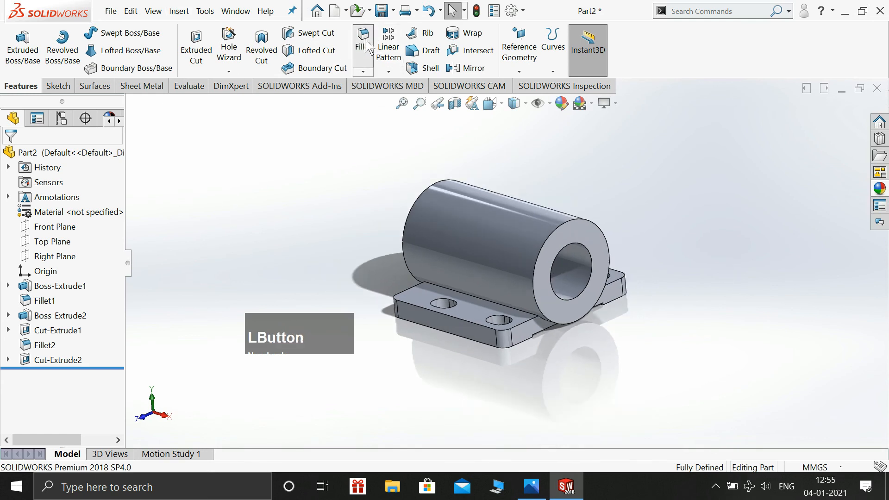
type("6")
key("Return")
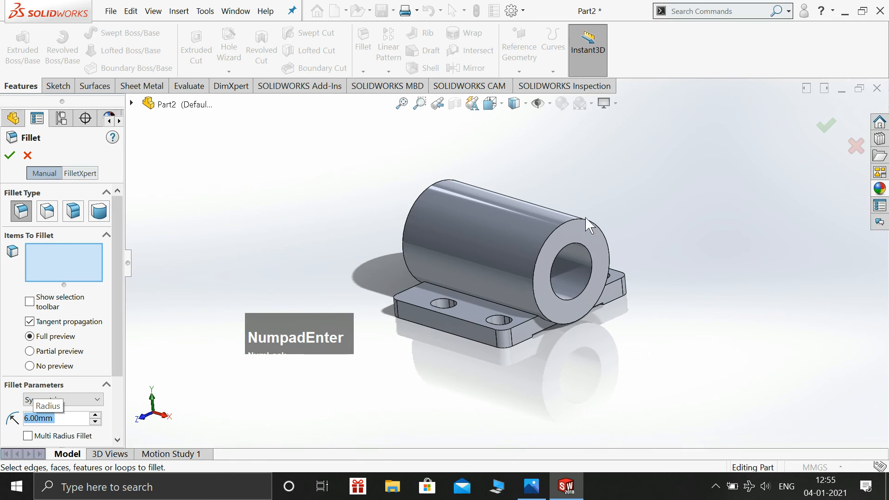
left_click(517, 314)
middle_click_drag(699, 238, 620, 288)
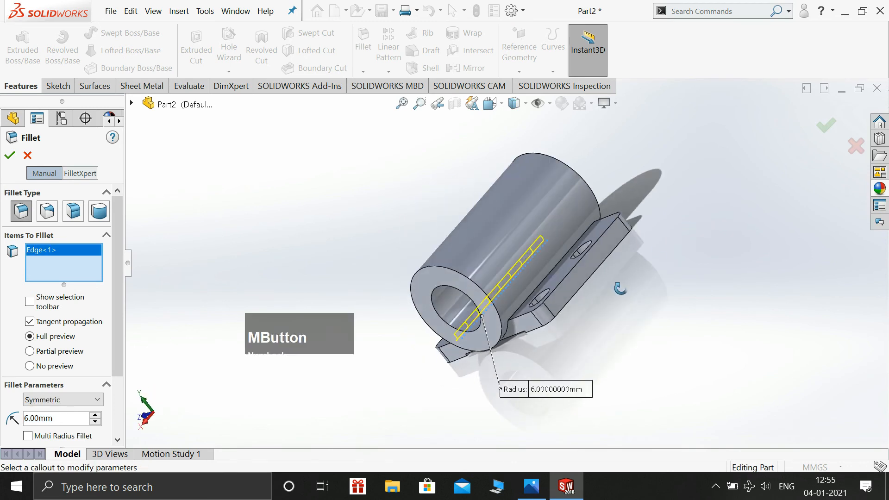
left_click(549, 278)
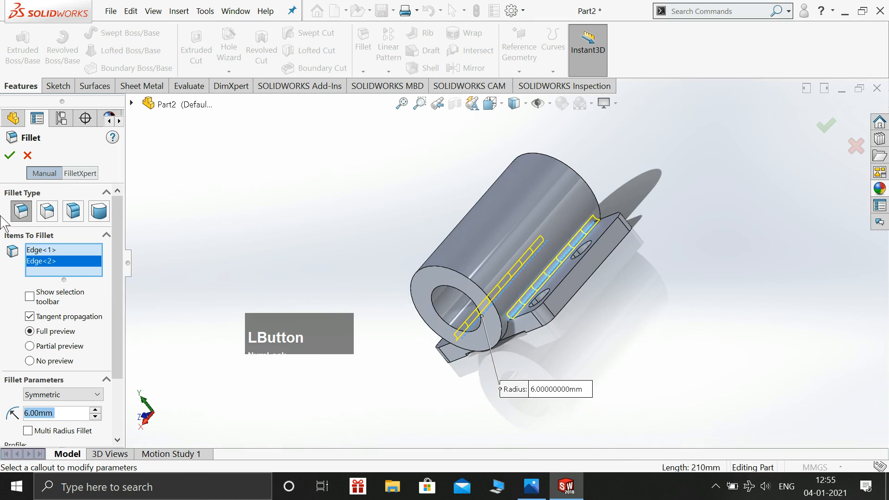
left_click(8, 157)
Step: Chamfer the bore's circular edge at both ends of the cylinder by 4 mm at 45 degrees, following the reference drawing
middle_click_drag(224, 232, 302, 185)
left_click(532, 486)
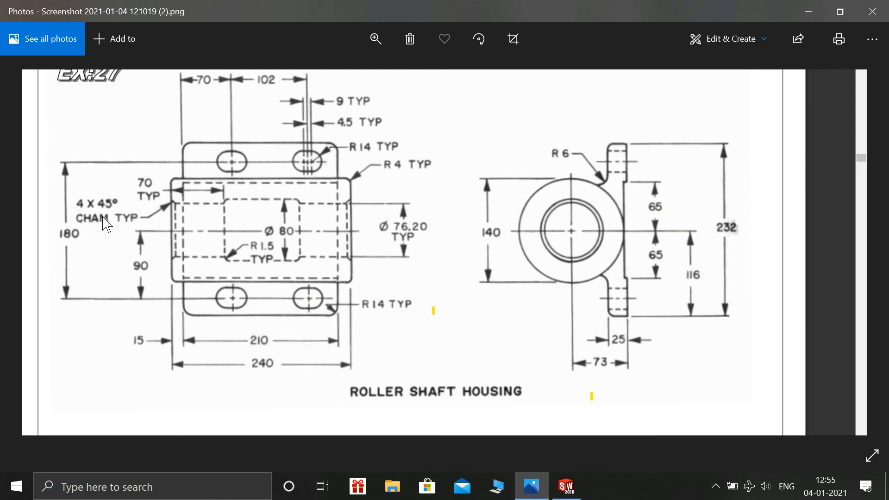
left_click(537, 486)
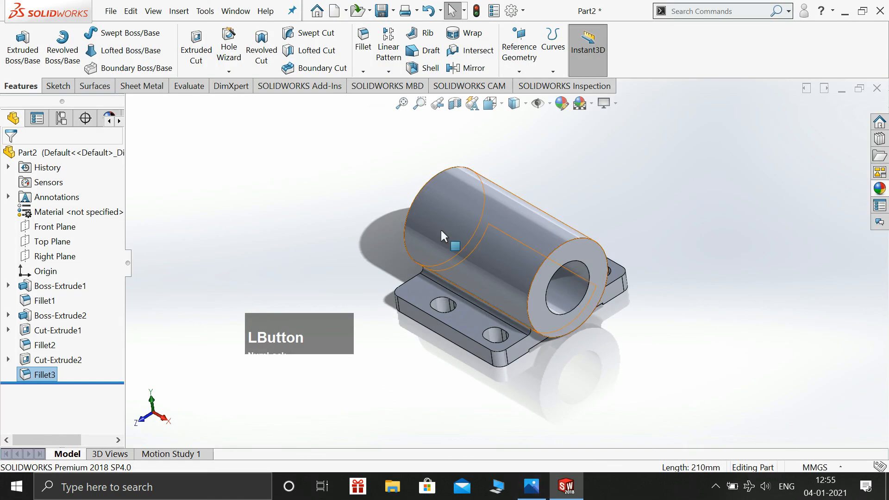
left_click(363, 71)
left_click(386, 102)
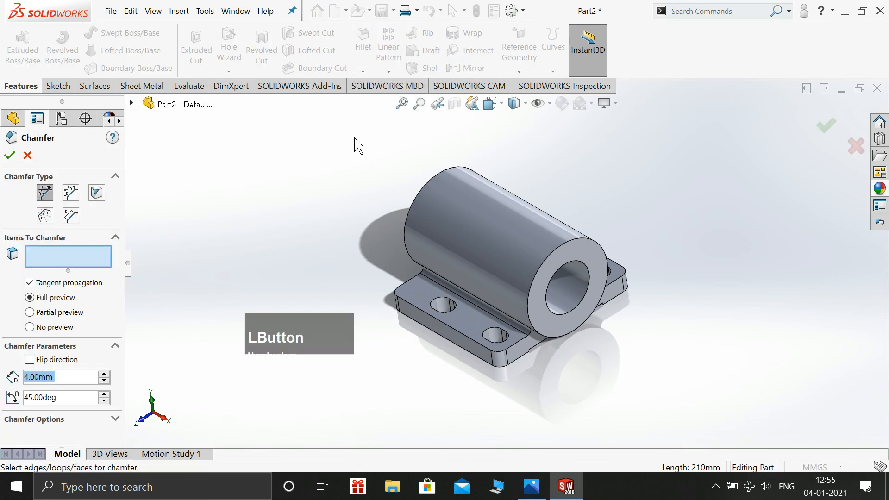
type("4")
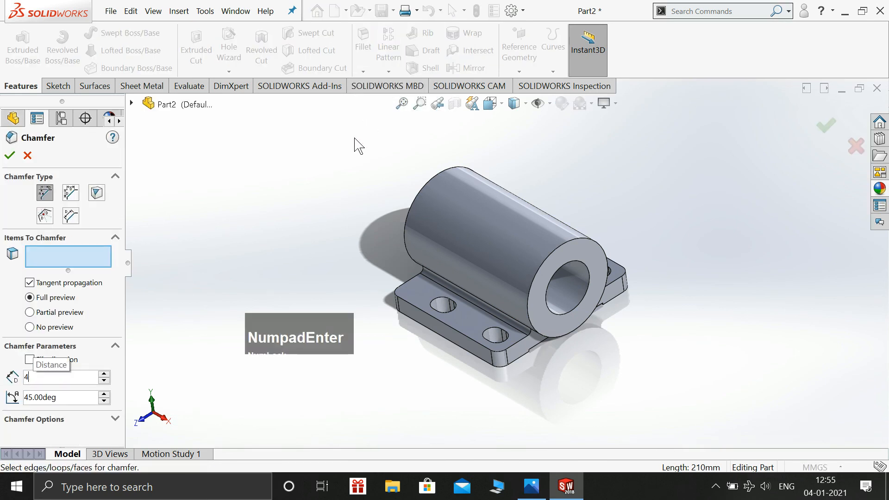
left_click(589, 272)
middle_click_drag(638, 182, 477, 201)
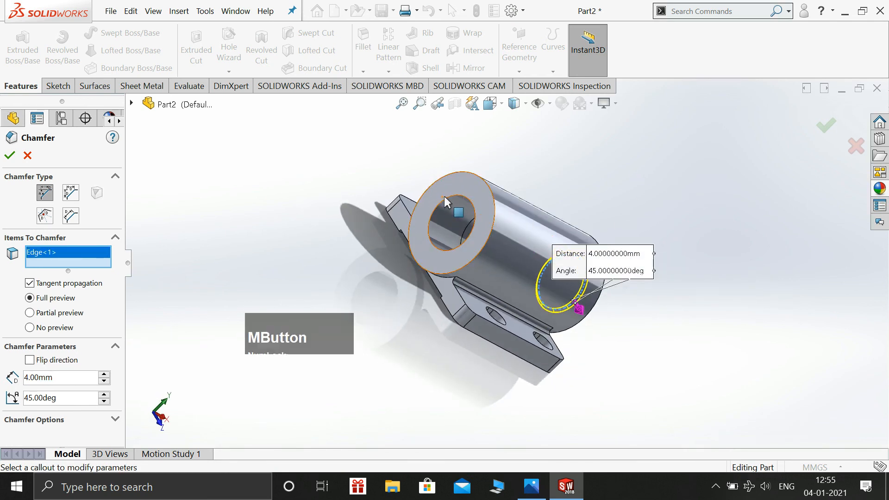
left_click(444, 199)
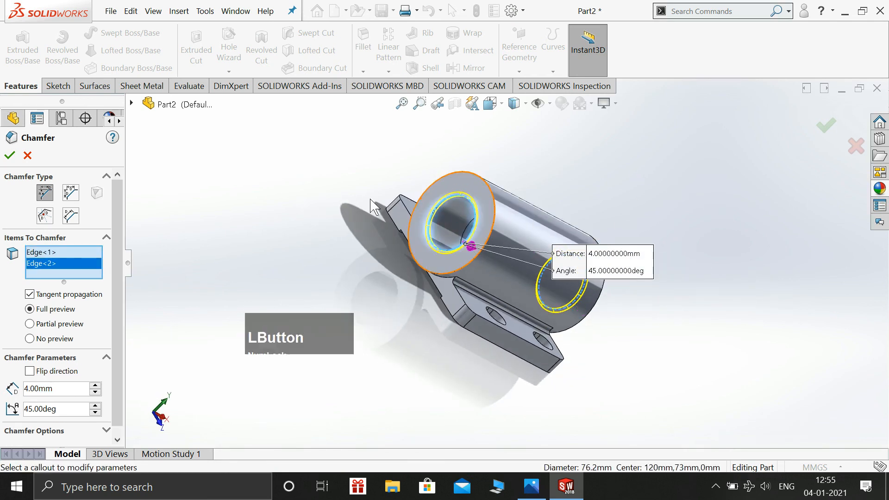
left_click(9, 157)
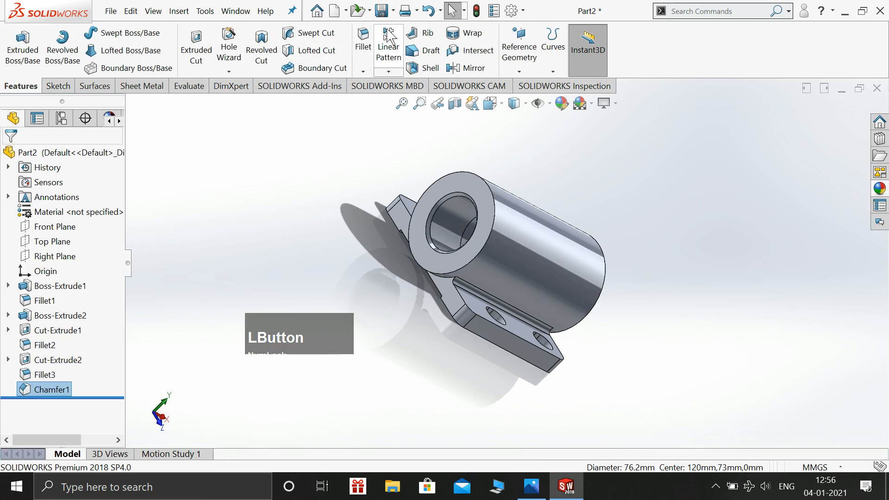
Step: Apply a 4 mm fillet to the outer circular edge at both ends of the cylinder, following the reference drawing
left_click(363, 41)
left_click(532, 486)
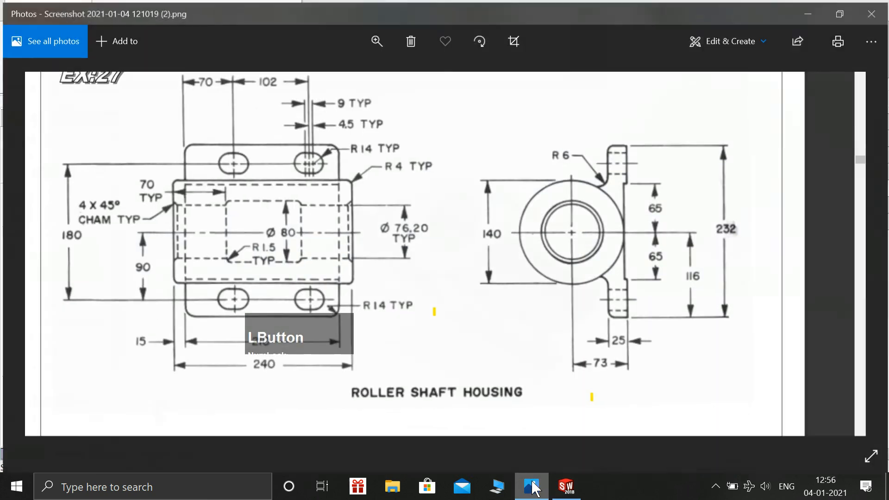
left_click(533, 487)
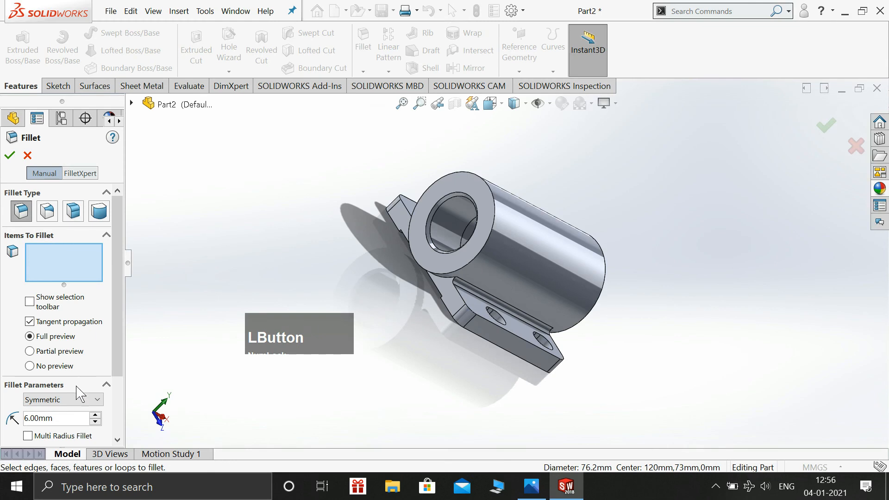
left_click(64, 419)
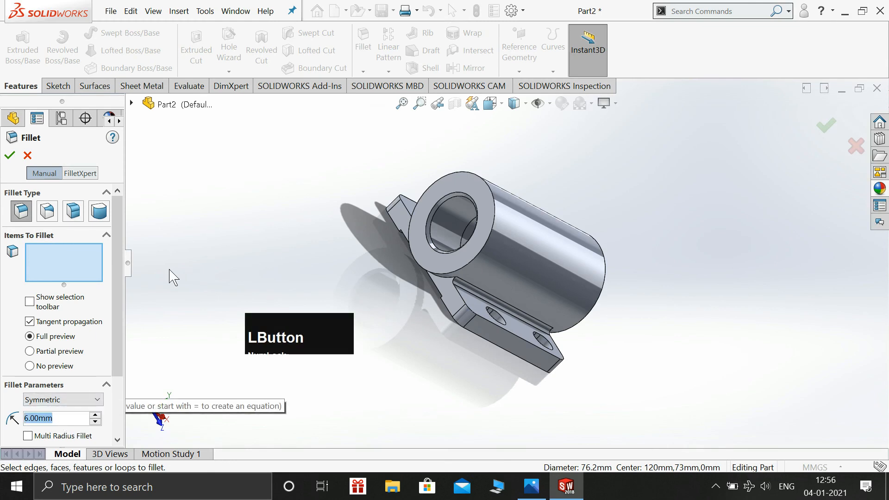
type("4")
key("Return")
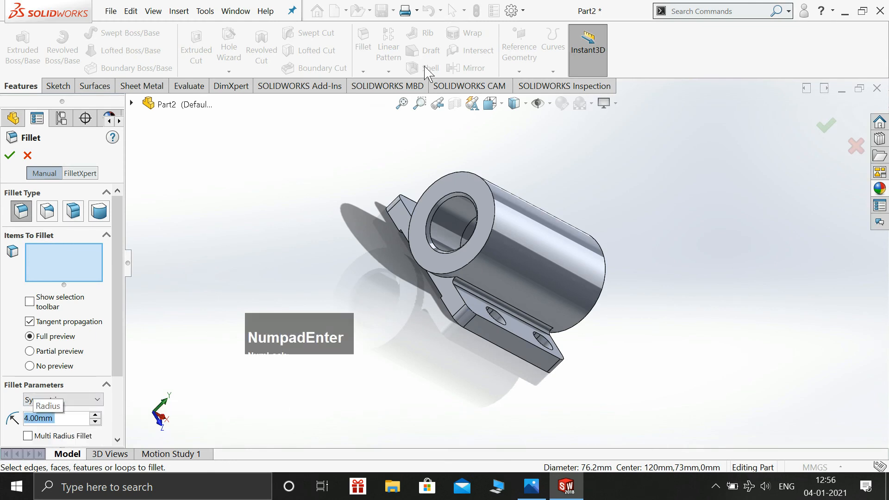
left_click(485, 185)
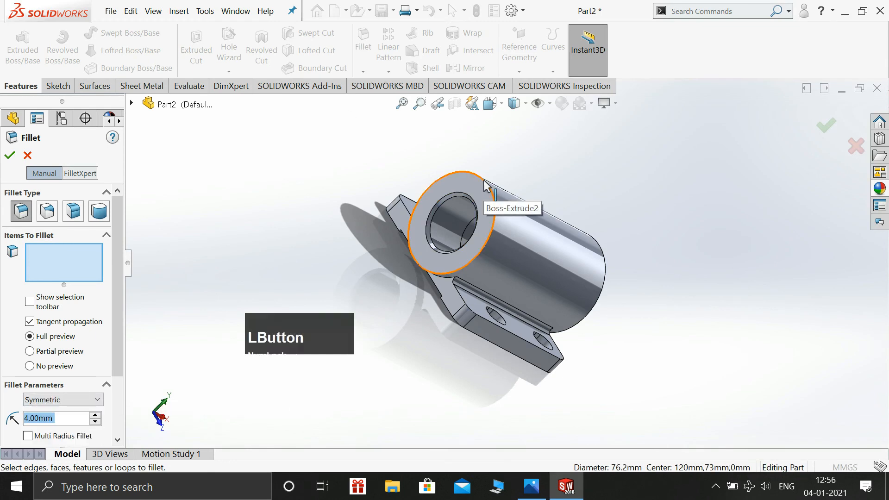
left_click(607, 260)
middle_click_drag(695, 270, 518, 225)
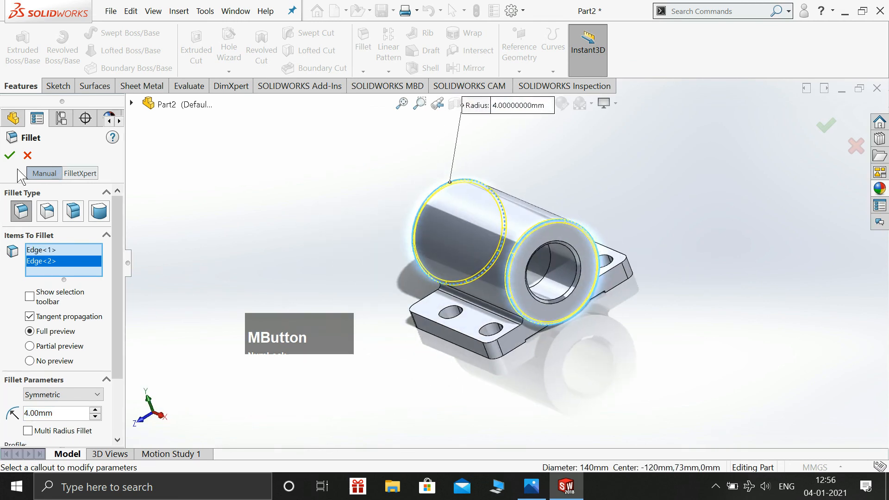
left_click(11, 155)
Step: Apply a 4 mm fillet to the upper outer edges of the base plate on both sides of the cylinder
scroll(556, 230, "down", 3)
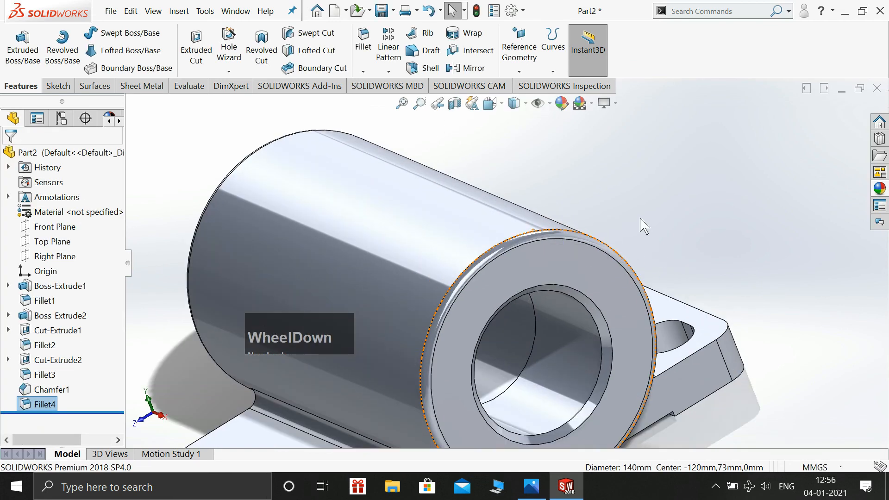
scroll(646, 229, "up", 3)
middle_click_drag(671, 243, 658, 186)
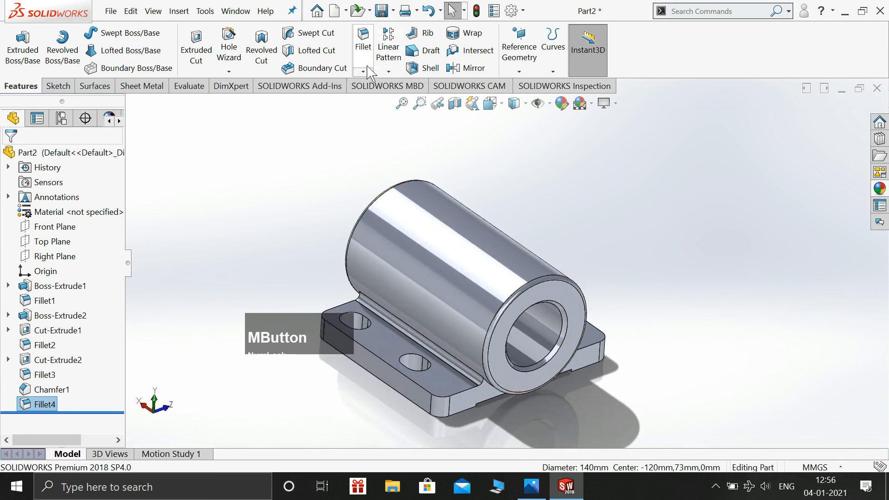
left_click(363, 41)
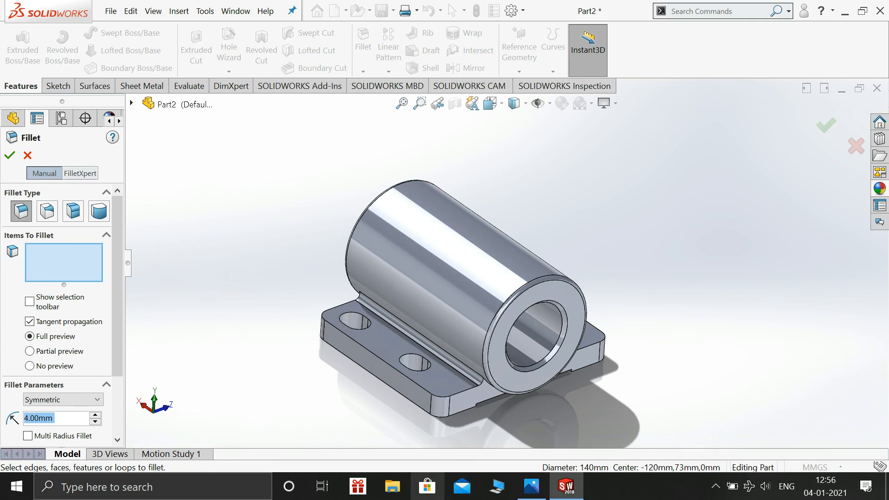
left_click(421, 390)
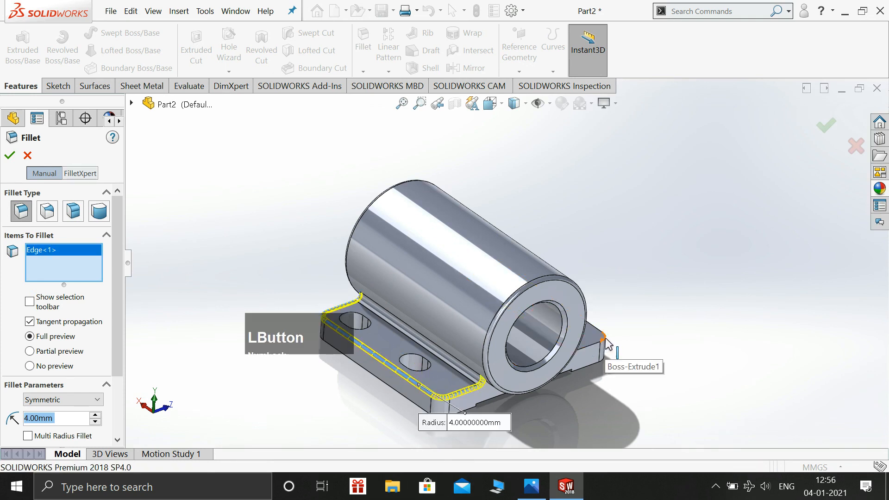
left_click(604, 337)
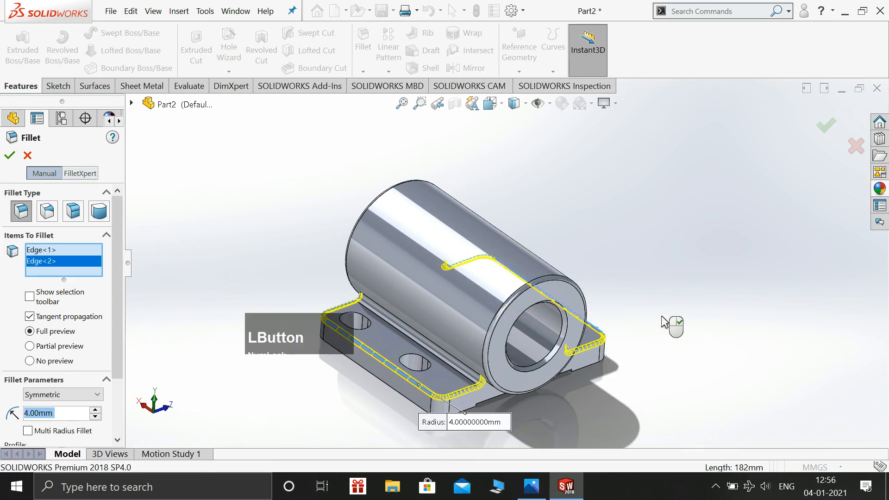
left_click(13, 156)
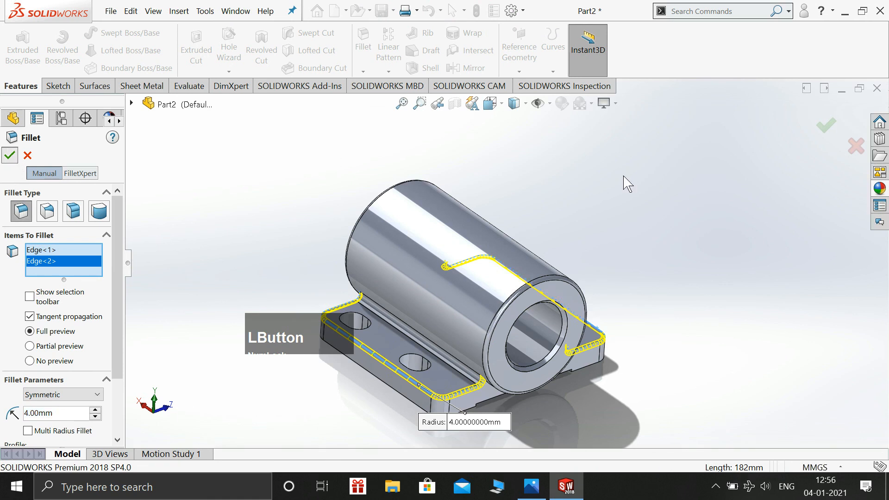
Step: Raise the document's shaded and wireframe image quality to the highest resolution and enable improved curve quality at higher settings
key("space")
left_click(796, 263)
left_click(724, 243)
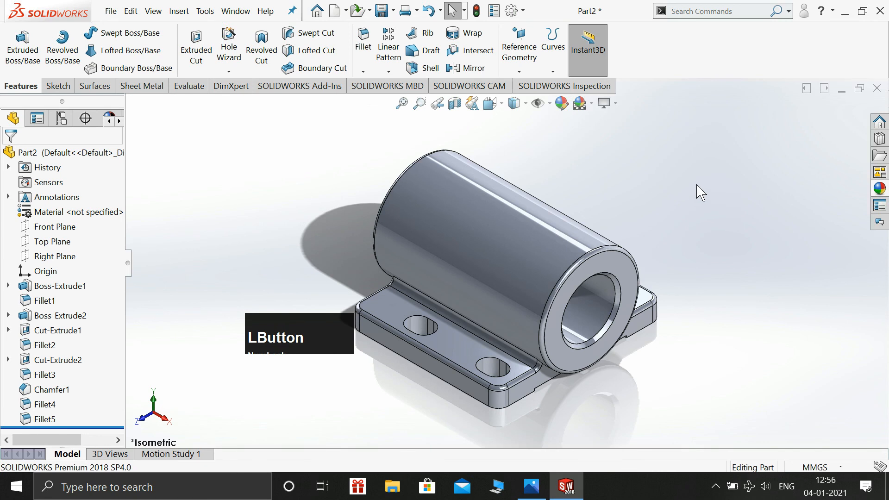
left_click(523, 10)
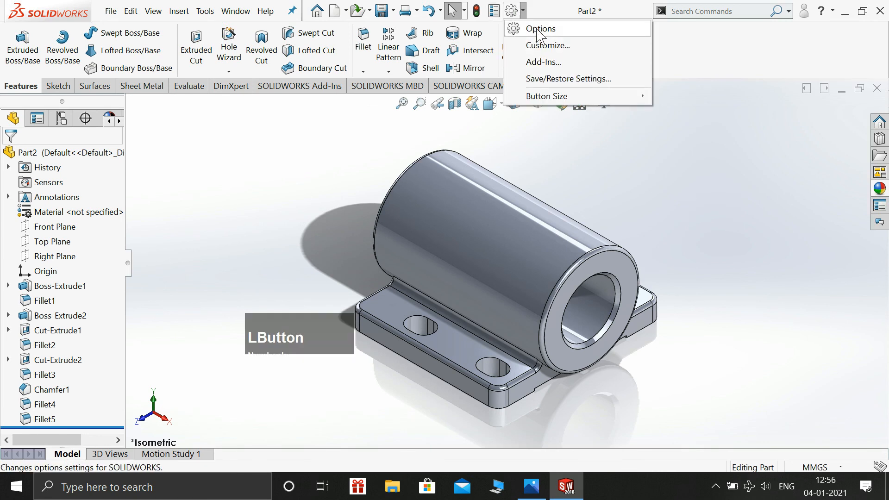
left_click(539, 28)
left_click(319, 75)
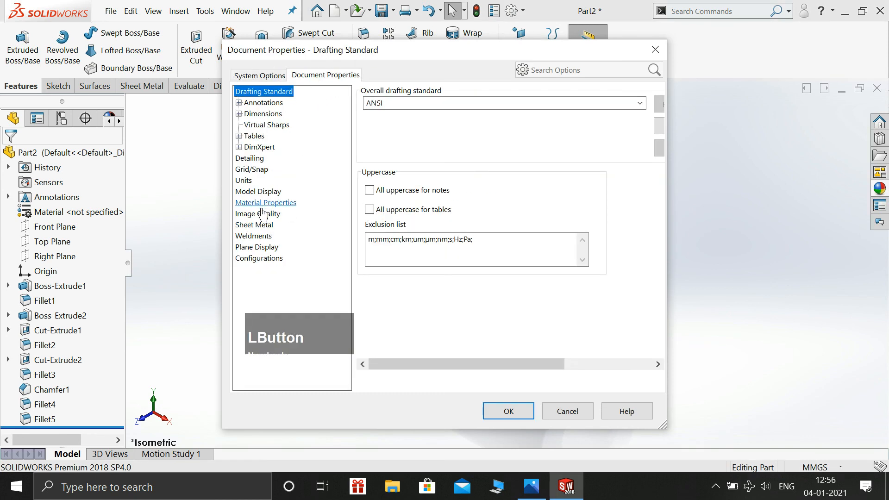
left_click(262, 213)
left_click_drag(480, 114, 623, 114)
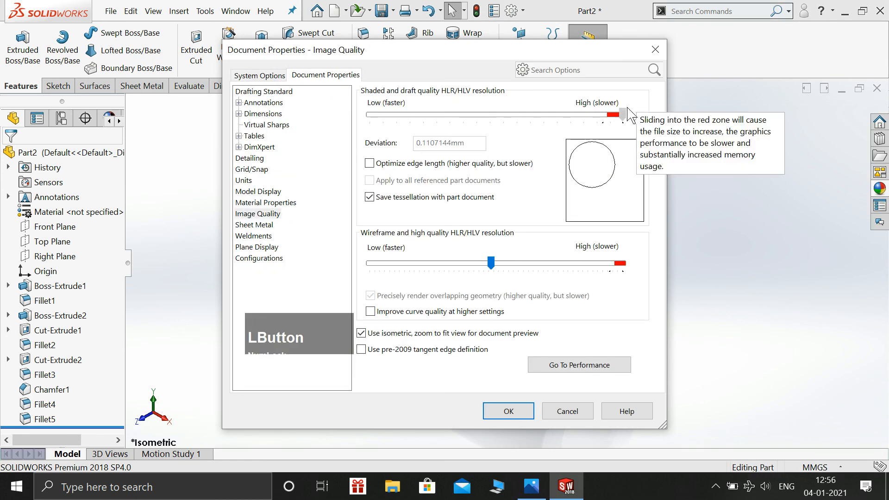
left_click_drag(492, 265, 645, 256)
left_click(404, 313)
left_click(505, 413)
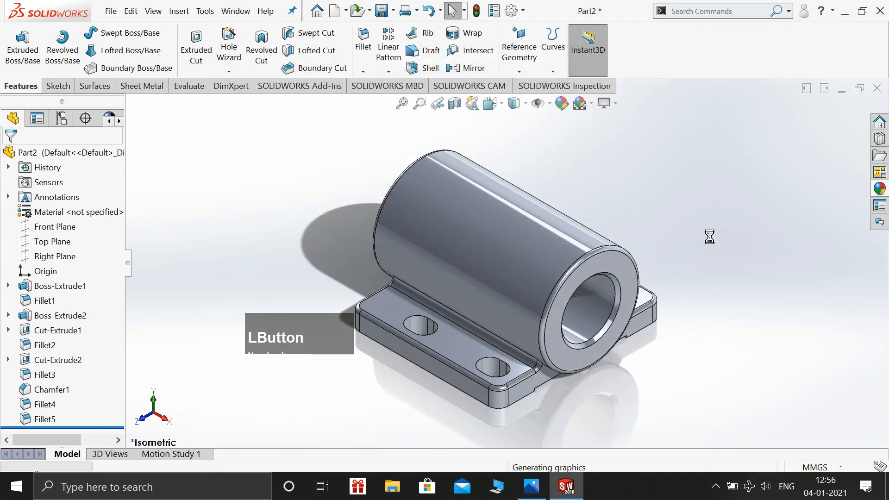
Step: Examine the housing model from several angles and compare it with the roller shaft housing reference drawing
scroll(685, 332, "down", 3)
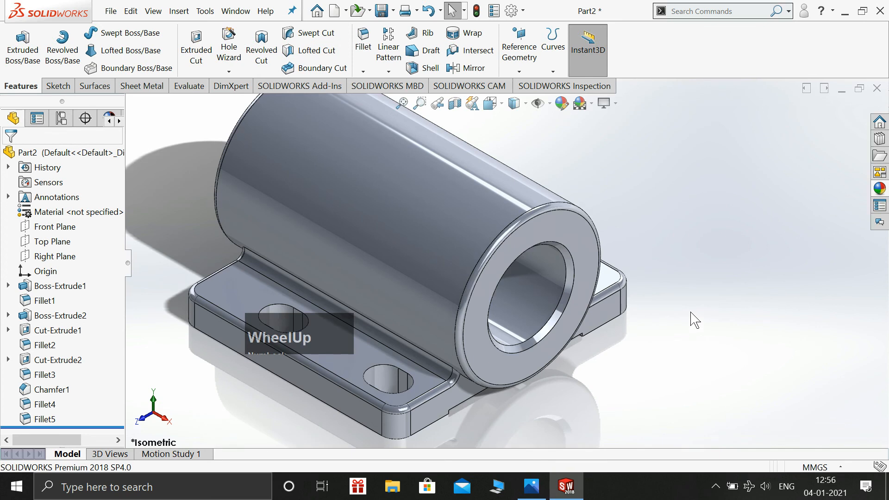
scroll(694, 320, "up", 2)
middle_click_drag(695, 317, 685, 263)
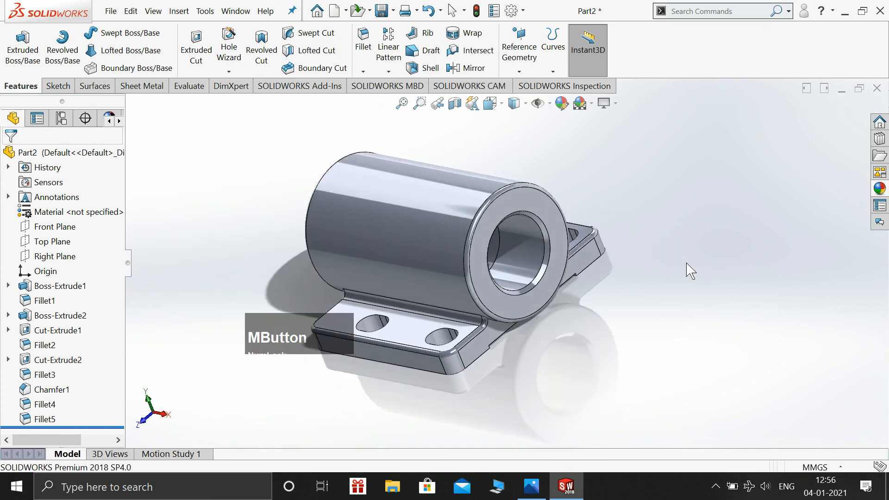
key("space")
left_click(846, 298)
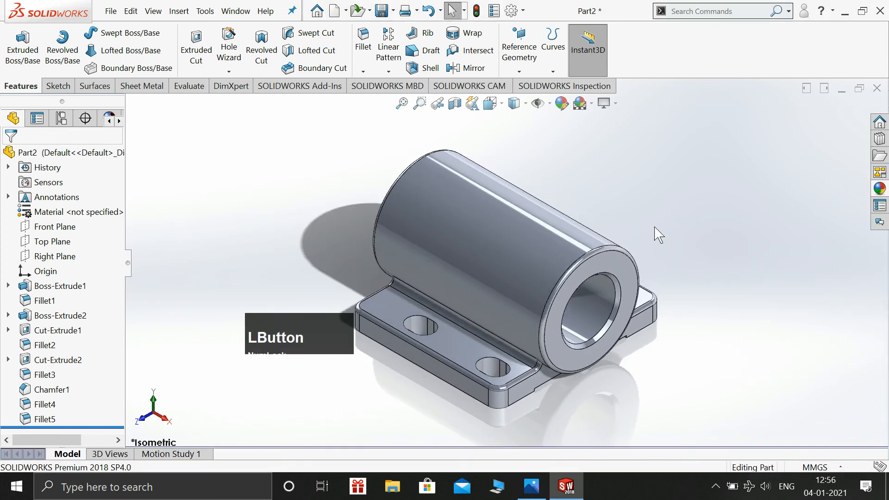
left_click(537, 487)
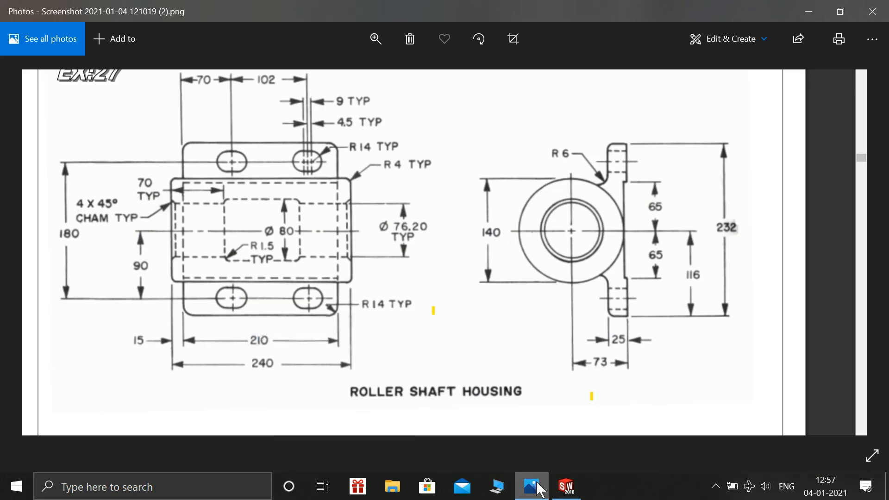
left_click(538, 483)
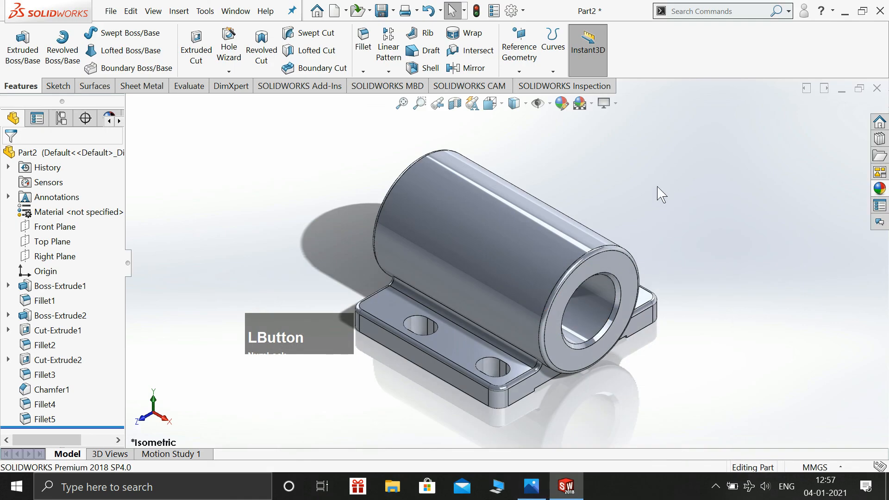
Step: Apply a bronze-coloured metal appearance to the whole housing body
left_click(880, 188)
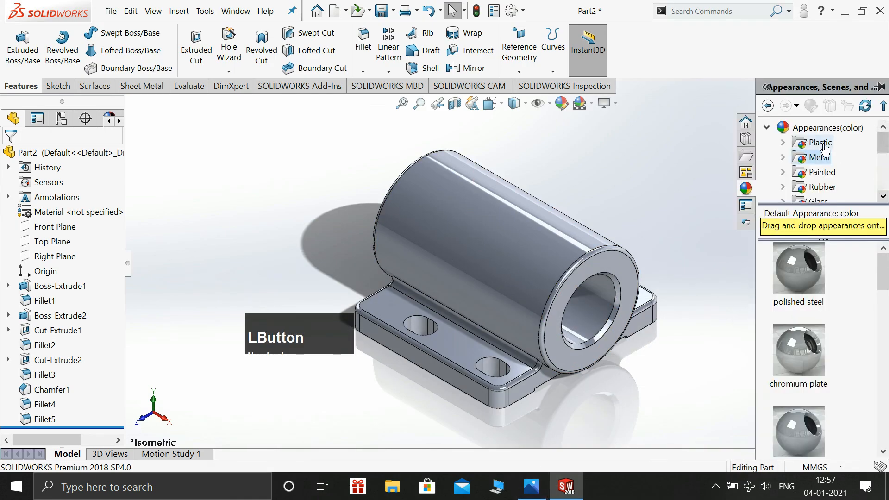
left_click(783, 158)
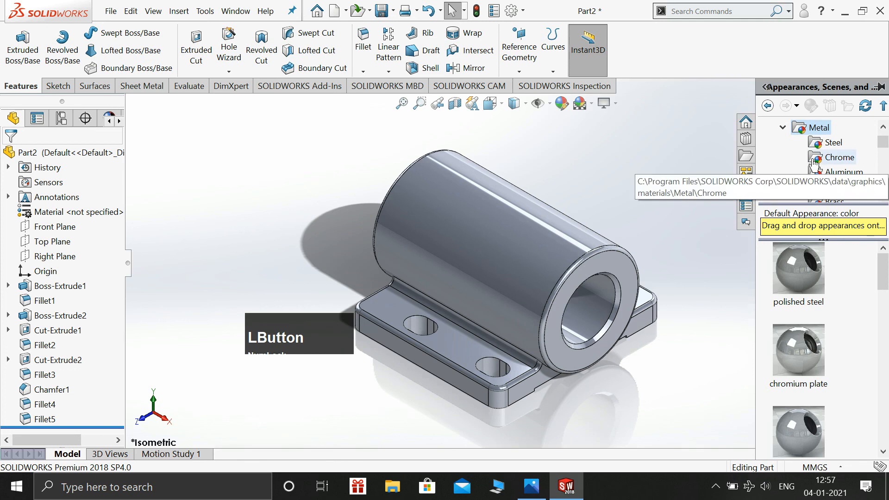
left_click(811, 188)
mouse_move(798, 357)
left_mouse_down()
mouse_move(788, 343)
mouse_move(521, 243)
mouse_move(544, 245)
left_mouse_up()
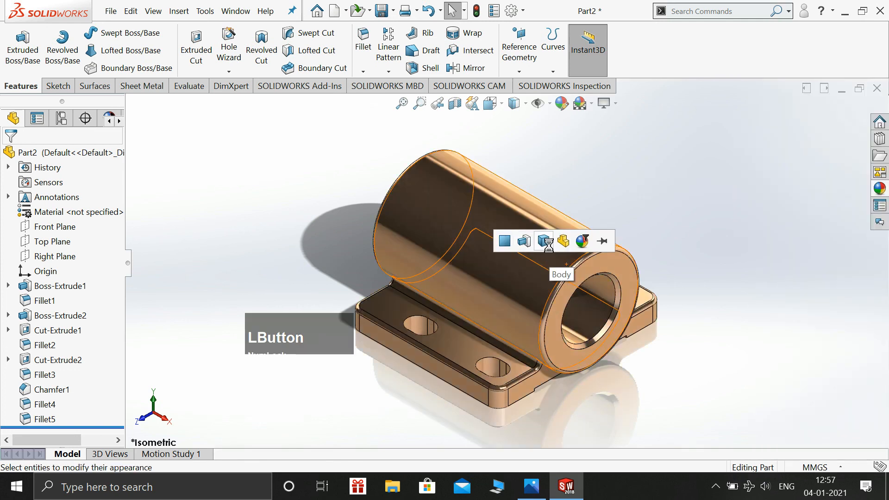
left_click(546, 242)
scroll(330, 265, "down", 2)
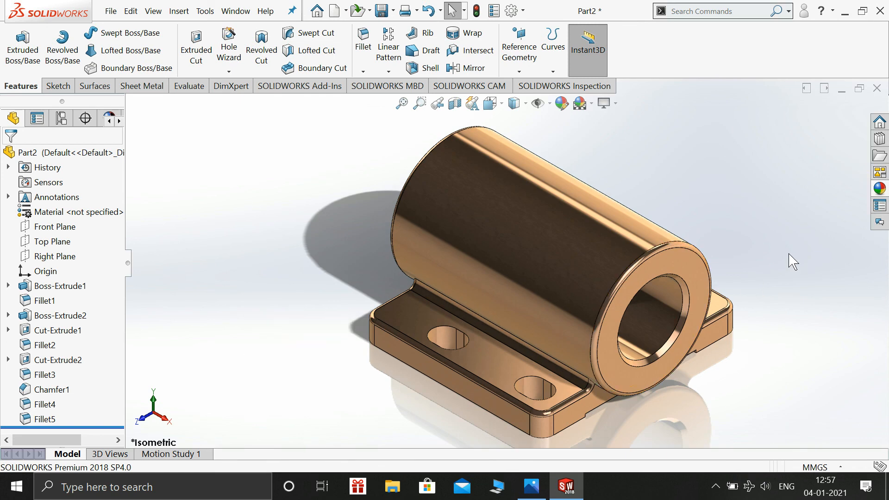
key("ctrl+shift")
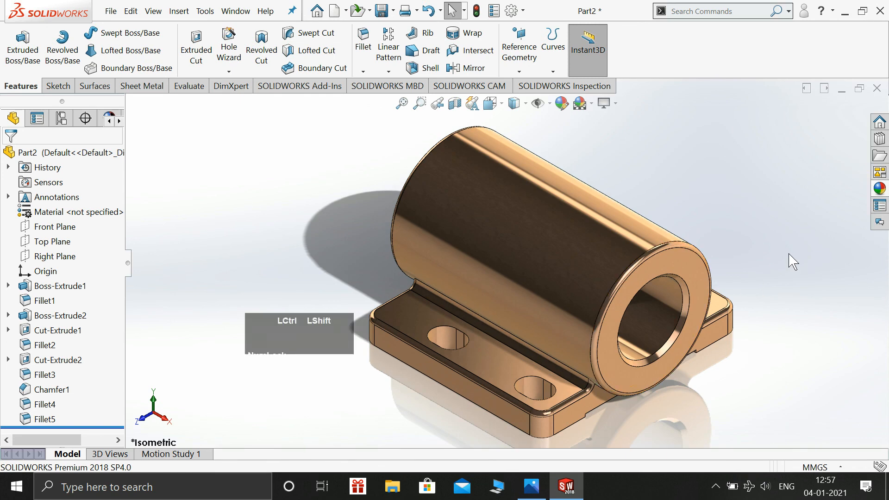